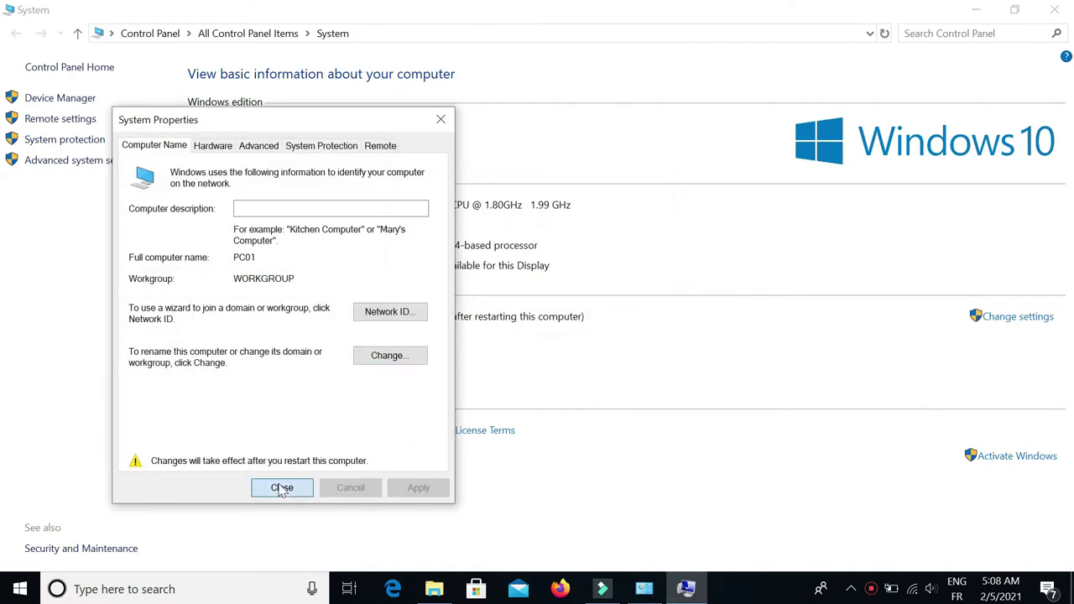
Close the System Properties dialog and restart the computer immediately to apply the computer name change
click(282, 487)
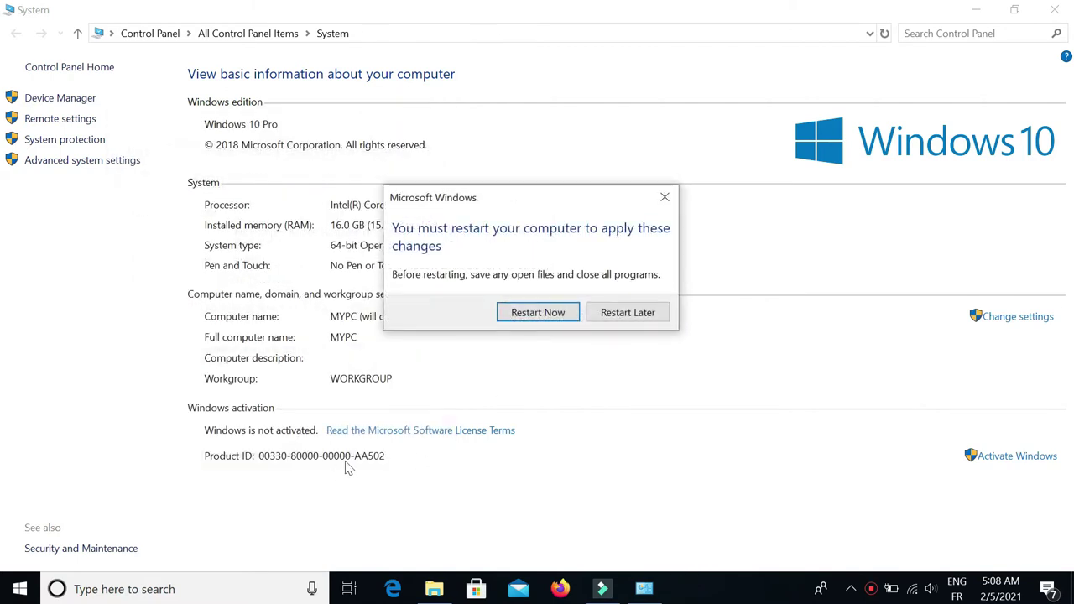
click(531, 312)
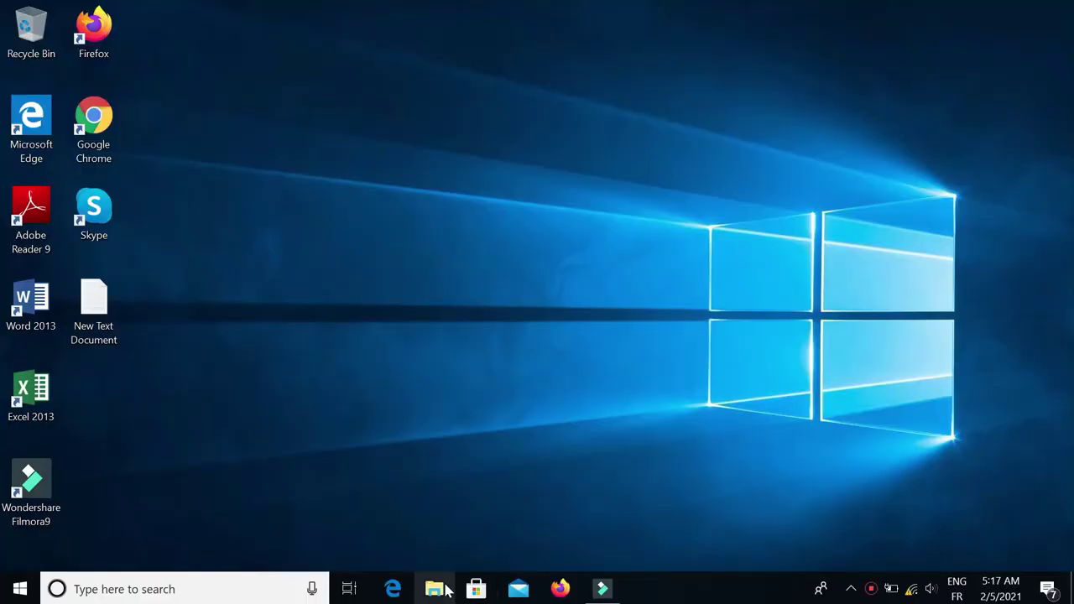
Open the system properties of This PC from File Explorer to check the computer name
click(435, 590)
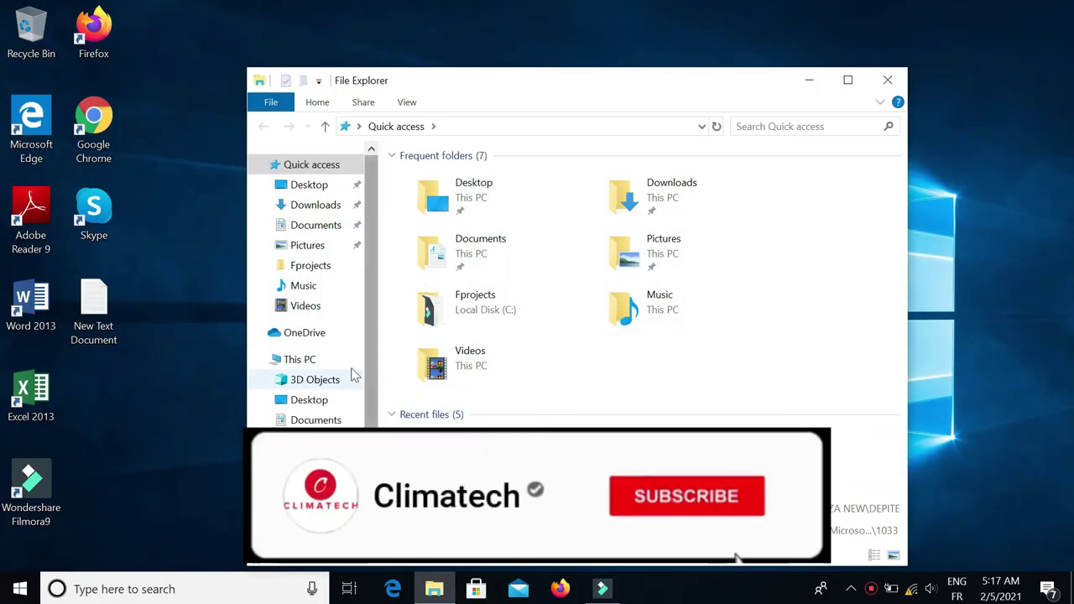
right_click(315, 362)
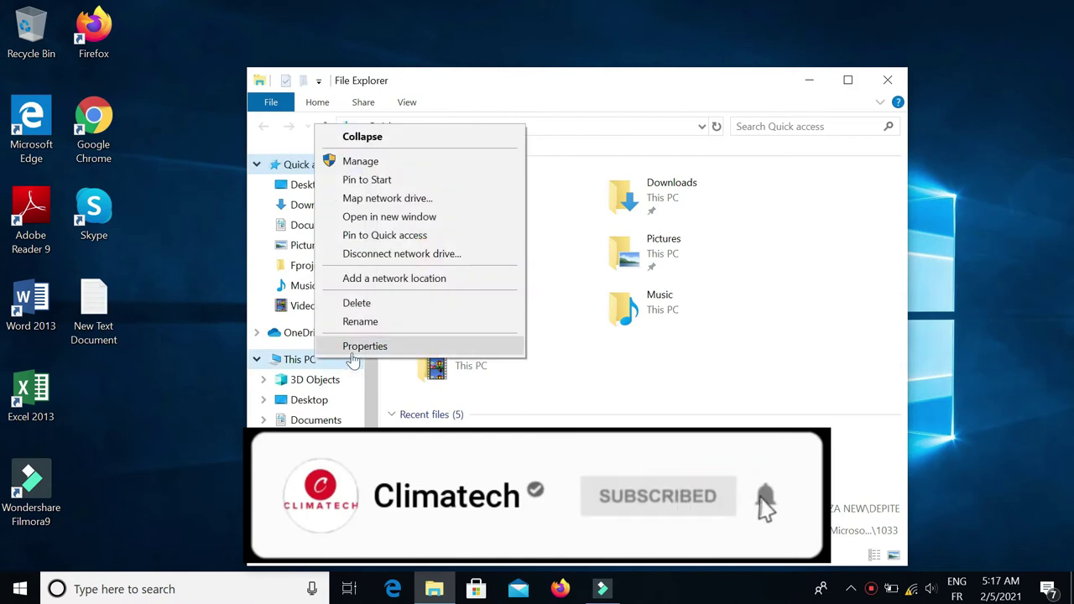
click(353, 345)
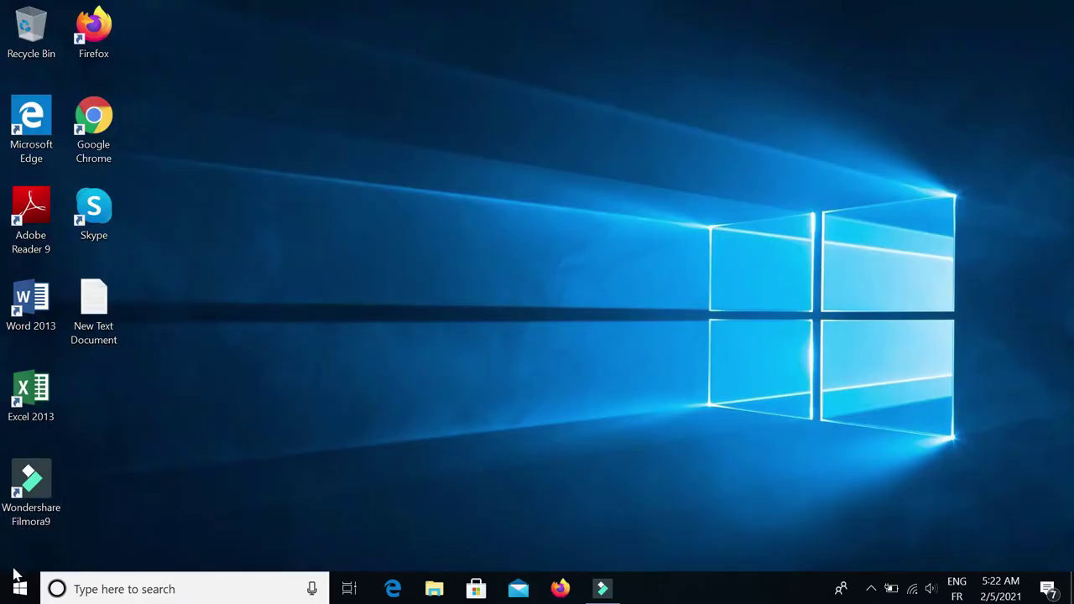
Set the network profile of the known Wi-Fi network Mine to Private in Windows Settings
click(18, 590)
click(23, 512)
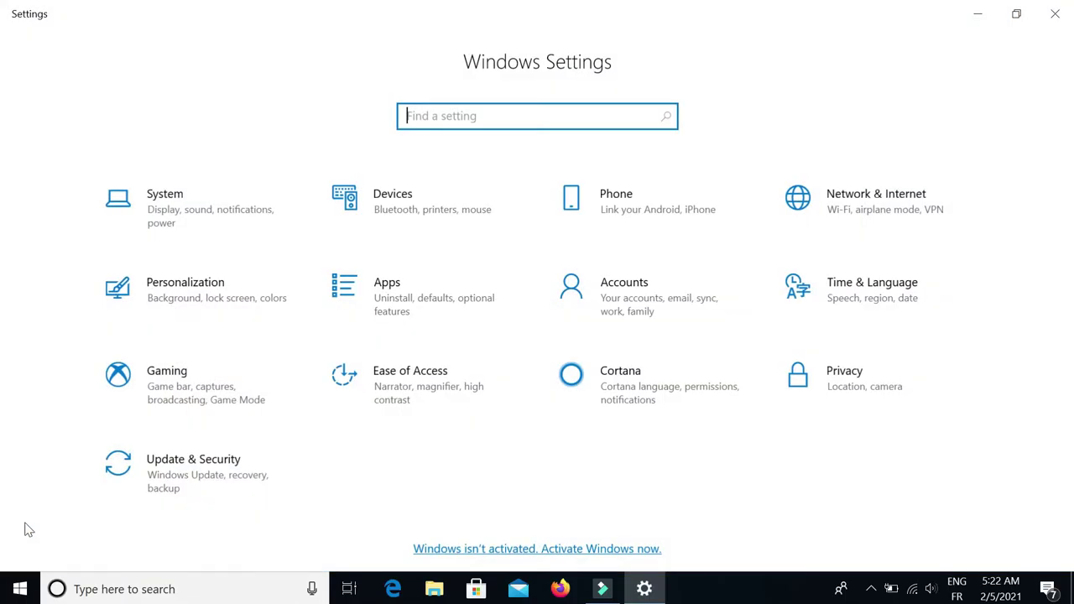
click(853, 211)
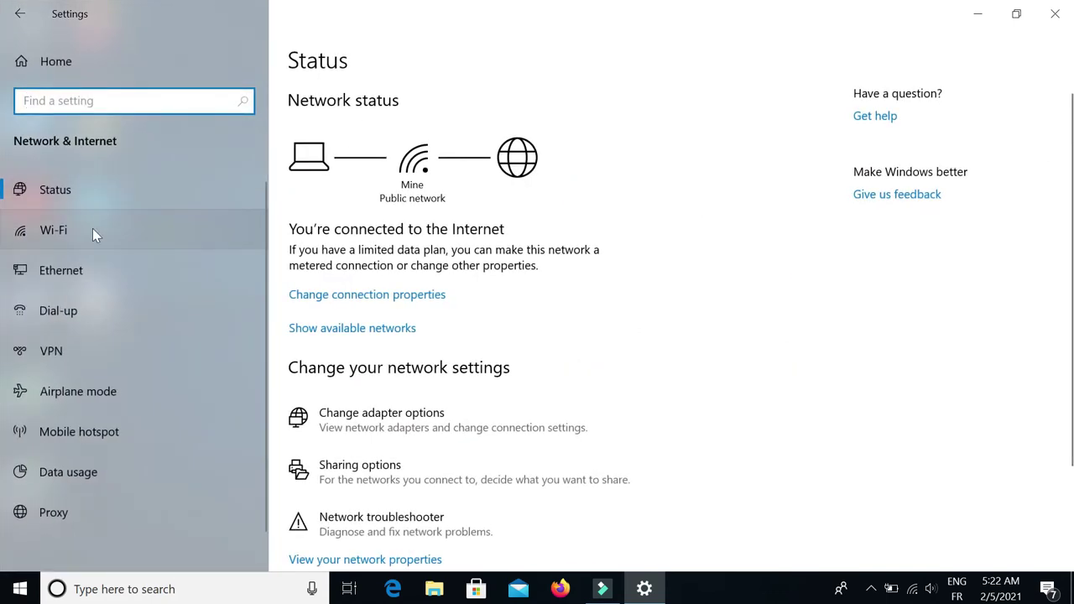
click(67, 229)
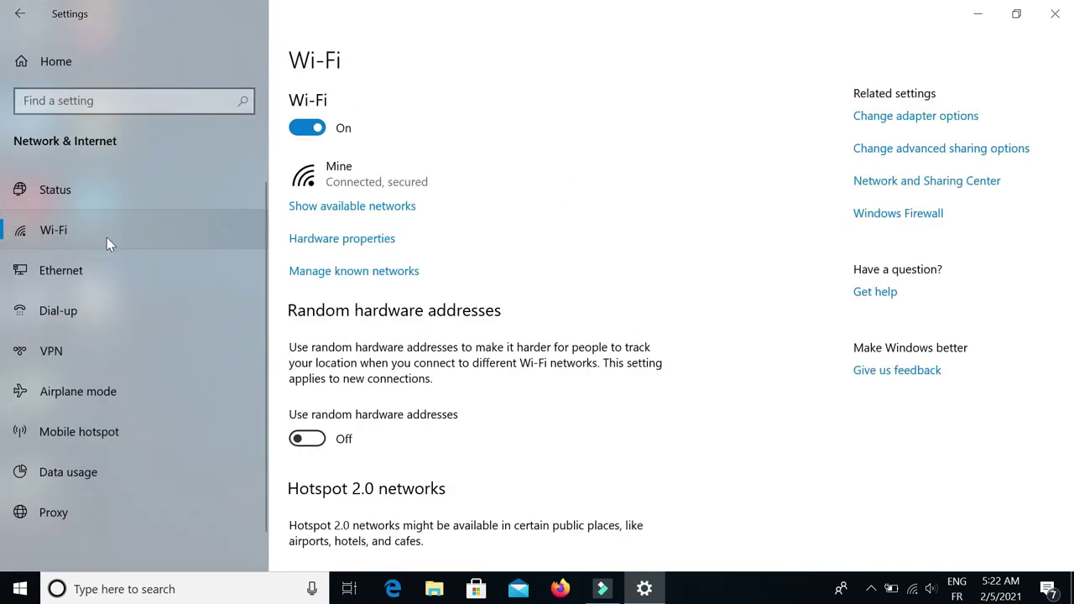
click(292, 274)
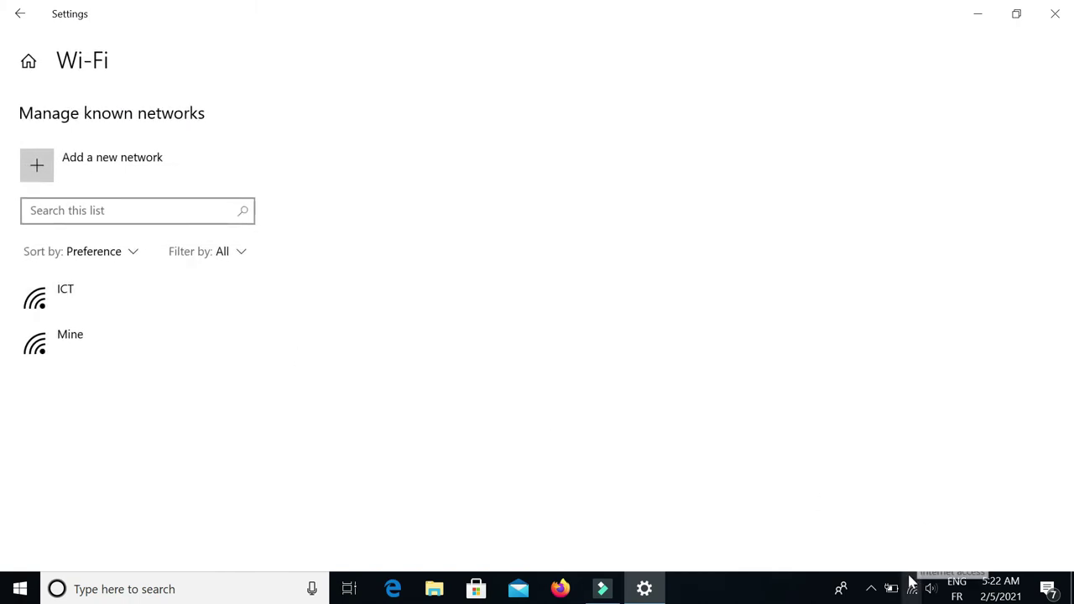
click(73, 334)
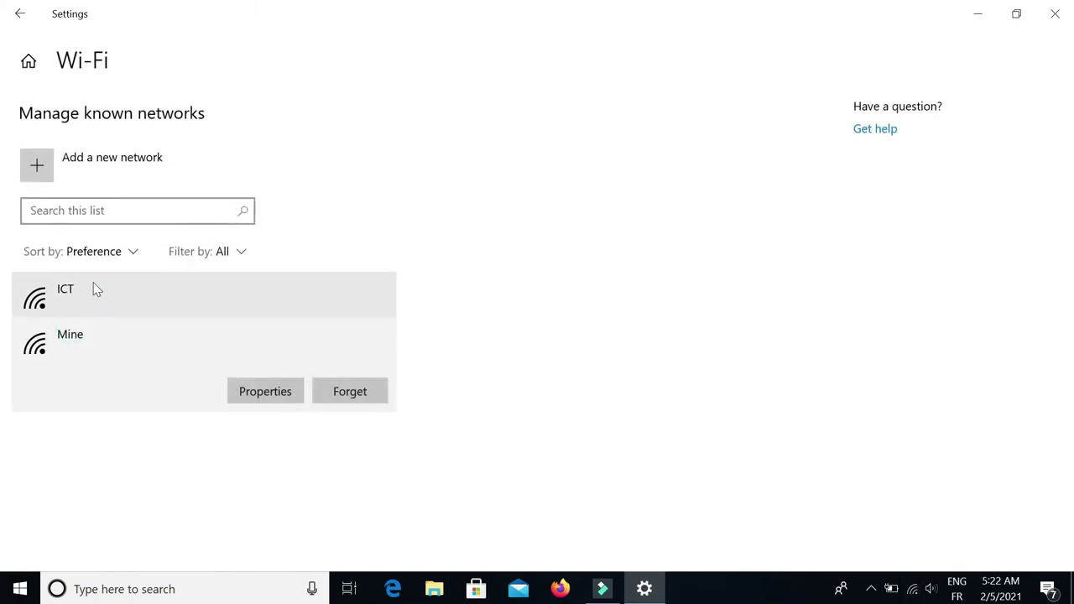
click(265, 391)
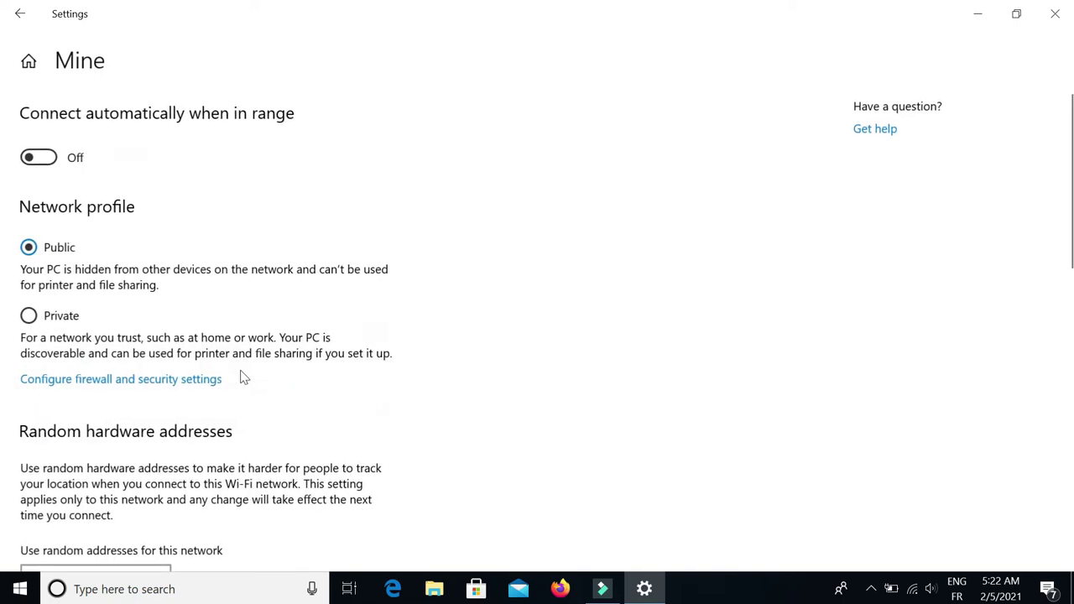
click(30, 317)
scroll(923, 470, down, 5)
scroll(1031, 491, up, 5)
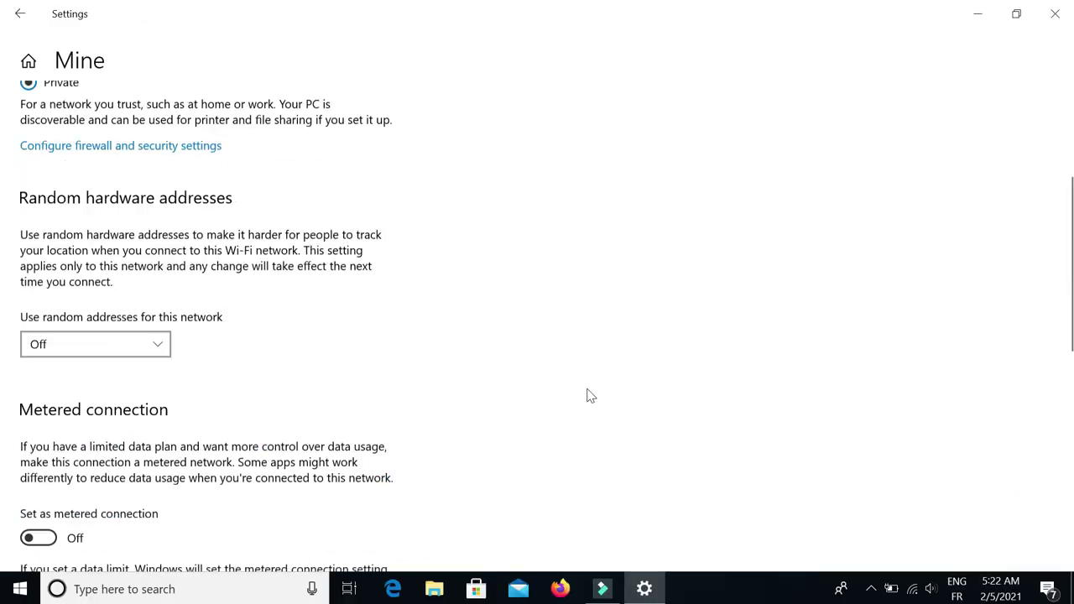
scroll(590, 395, up, 3)
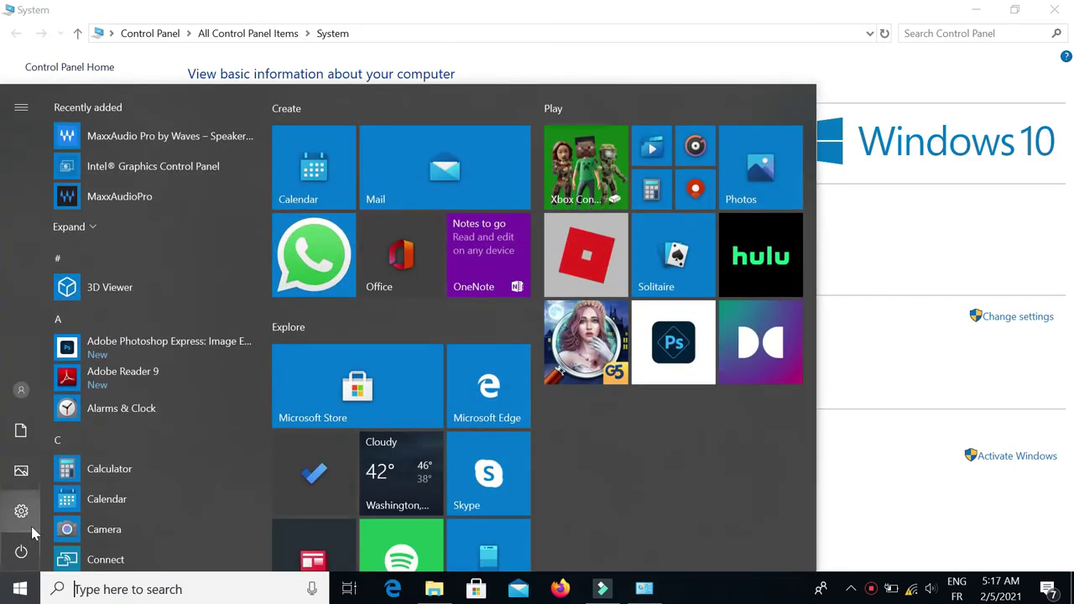
Open the printer properties of the EPSON L382 Series from the Printers & scanners settings
click(21, 512)
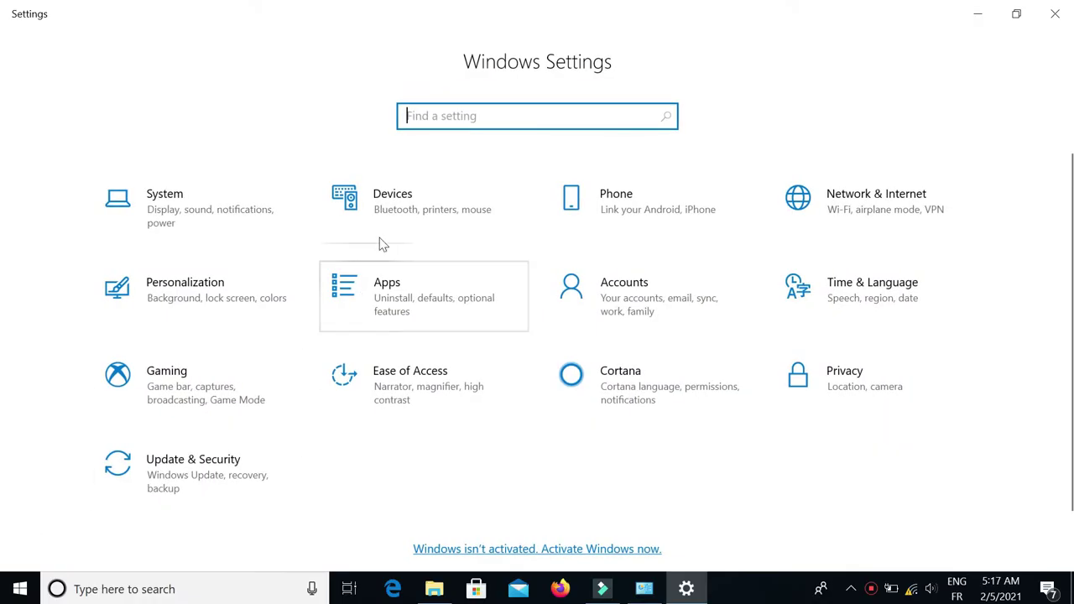
click(405, 205)
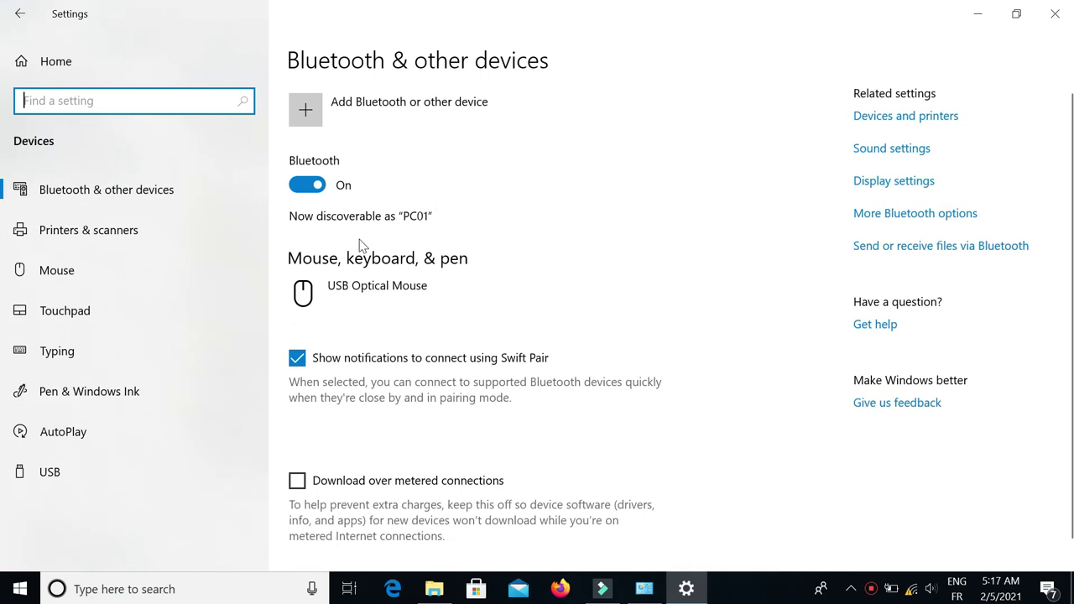
click(126, 240)
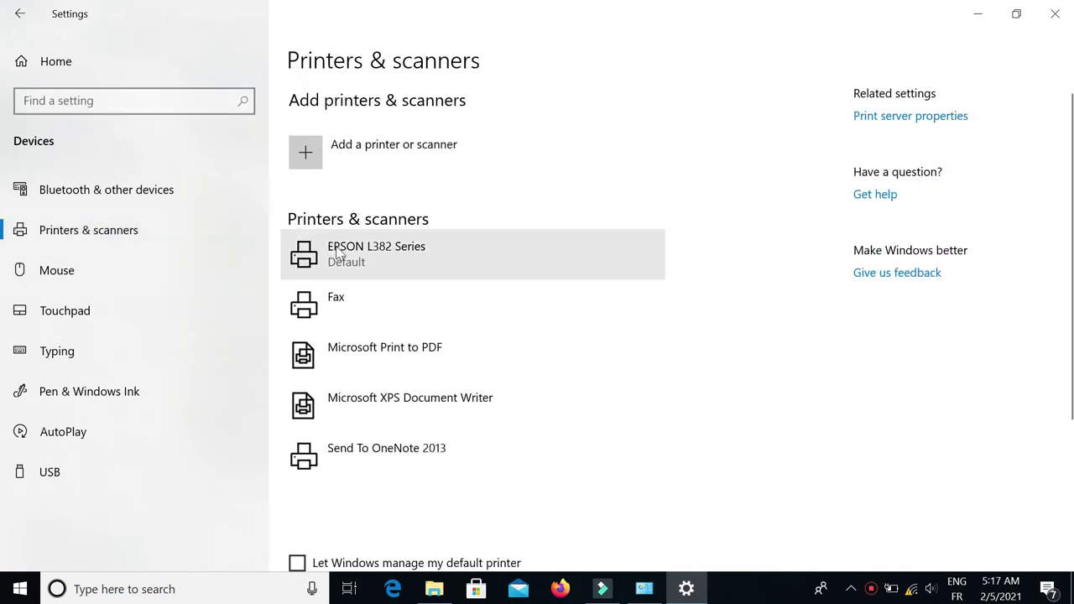
click(362, 260)
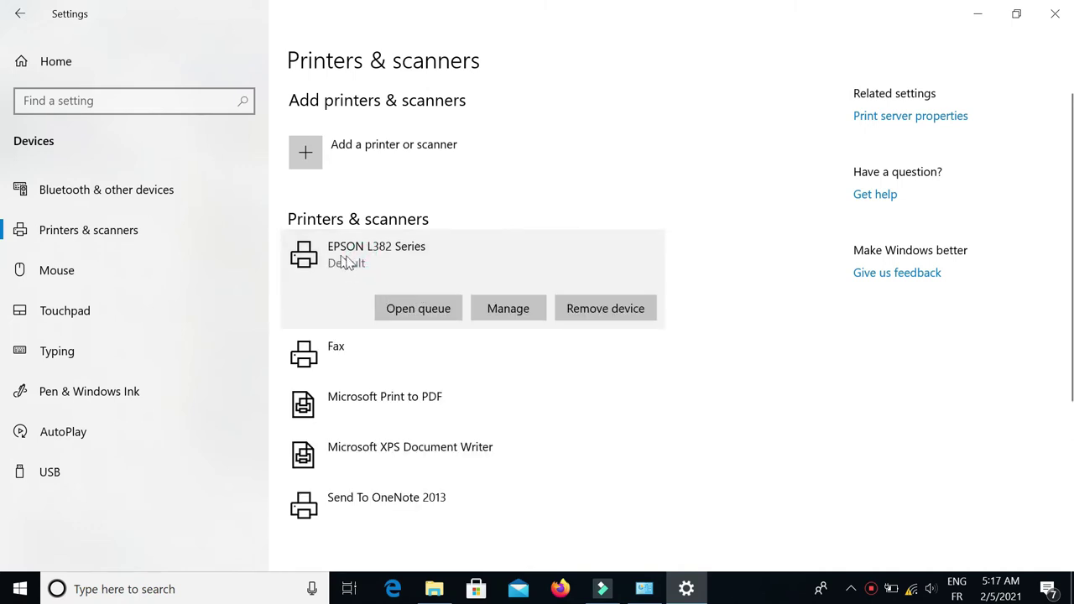
click(514, 308)
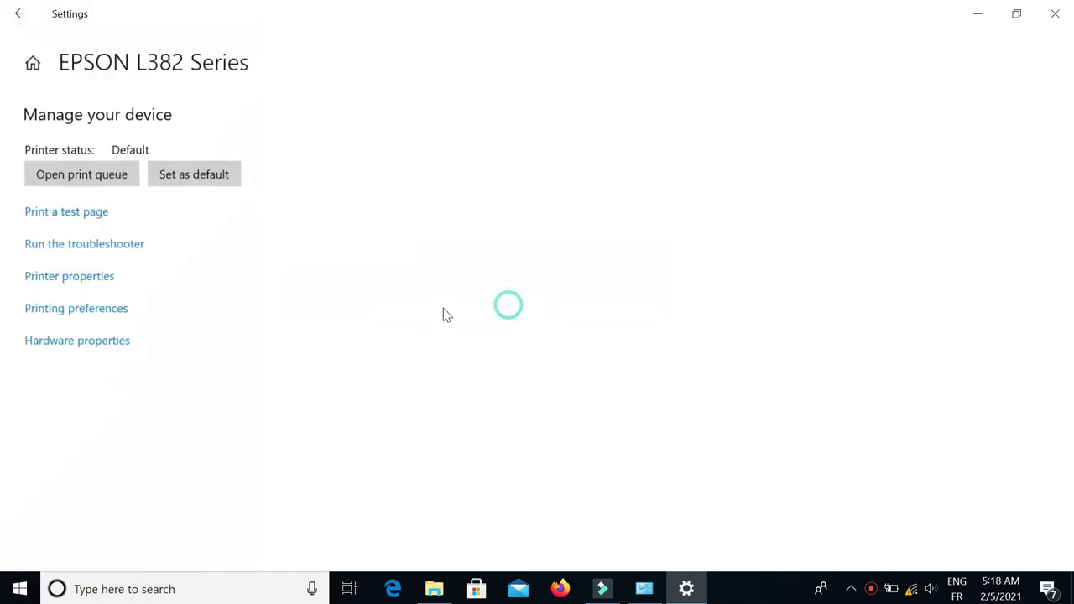
click(73, 282)
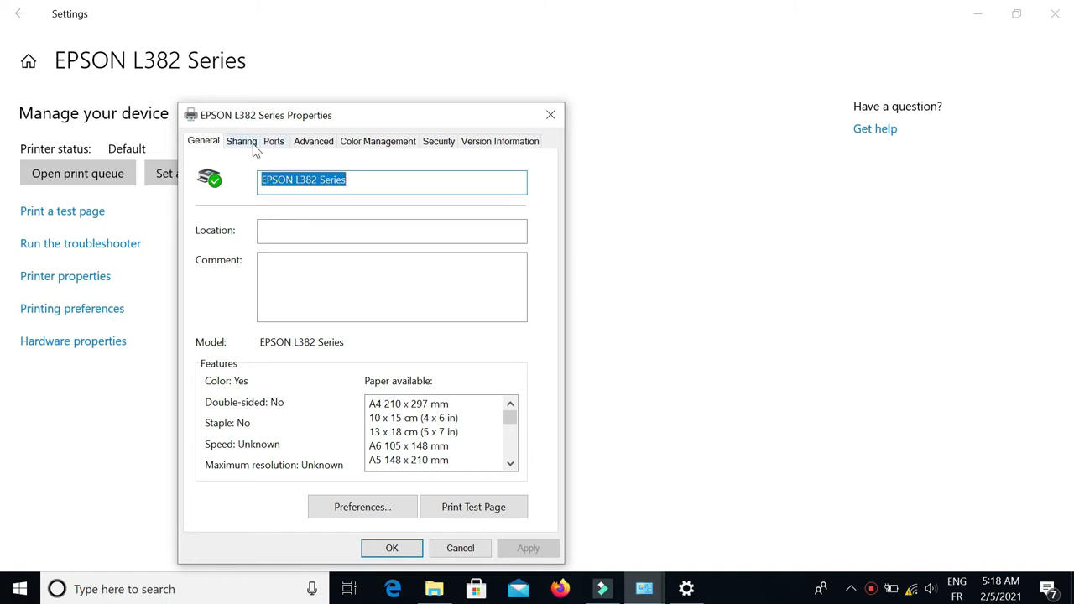
Share the EPSON L382 Series printer on the network, keeping its suggested share name, and apply the change
click(242, 142)
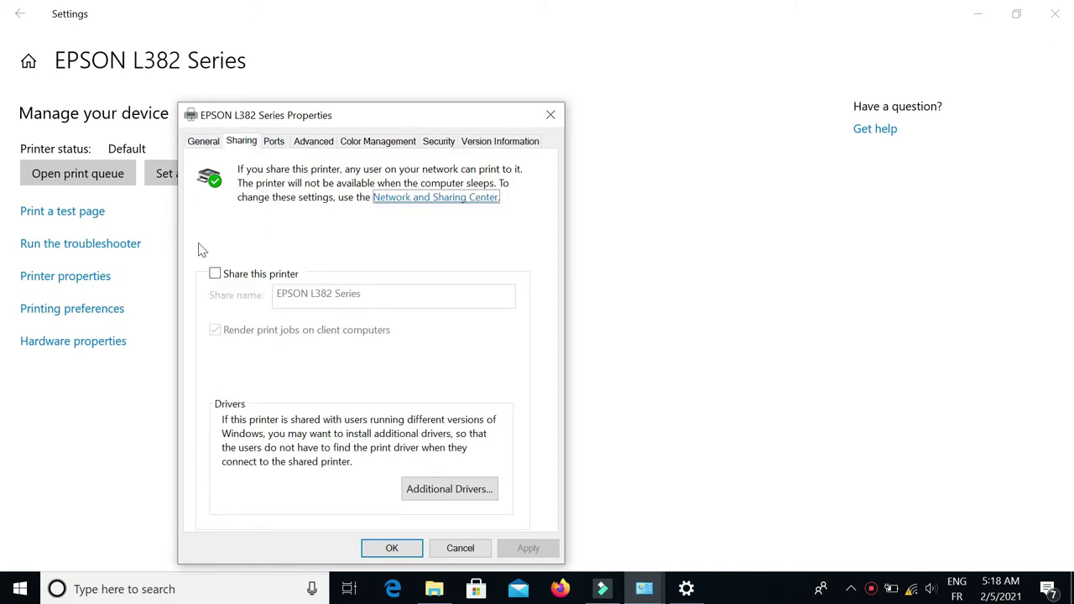
click(216, 274)
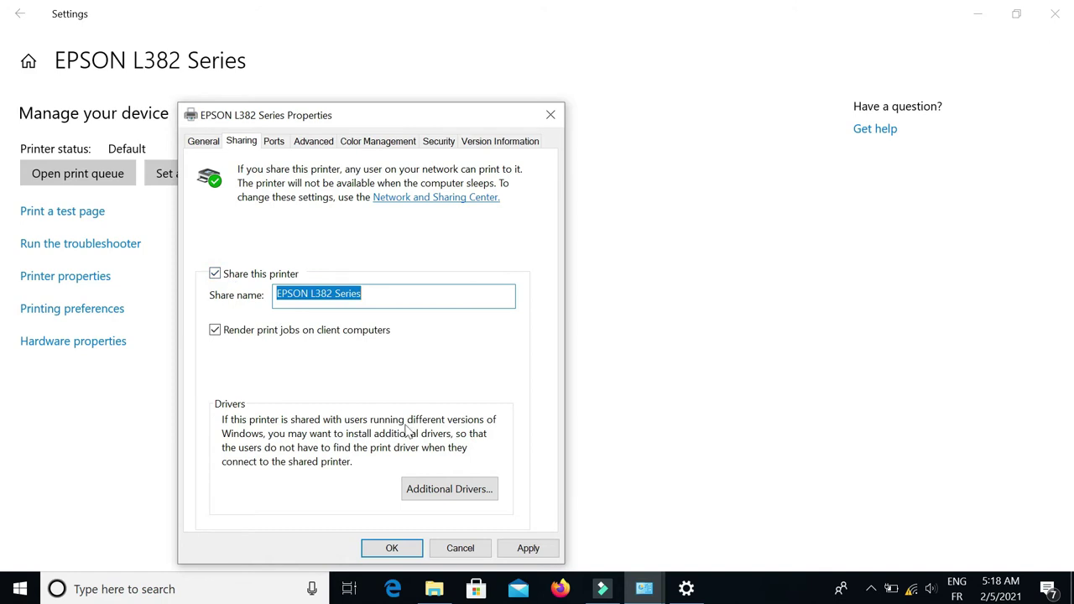
click(515, 542)
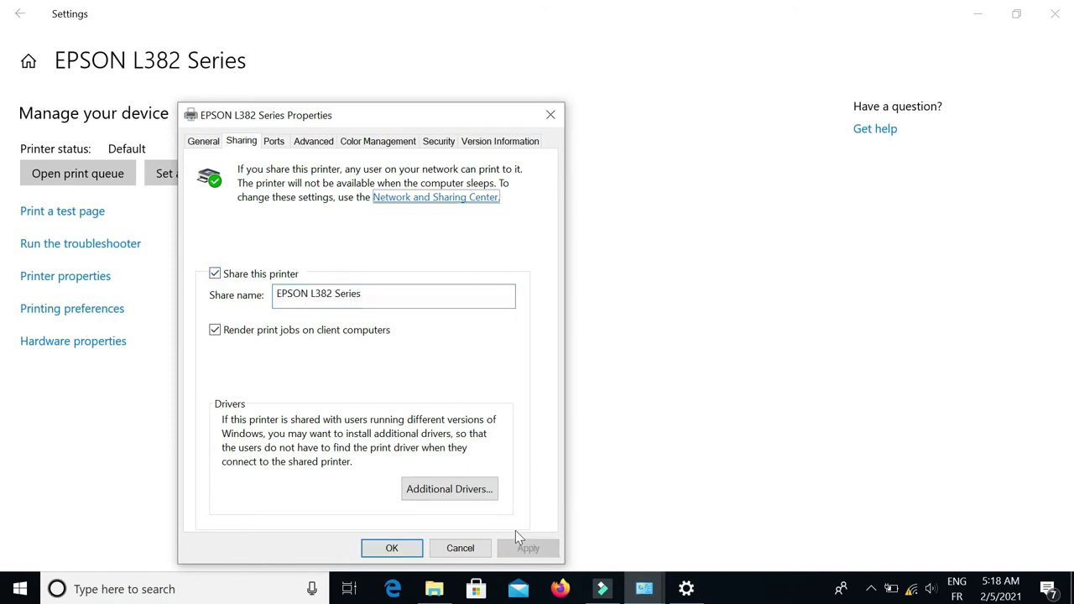
click(411, 548)
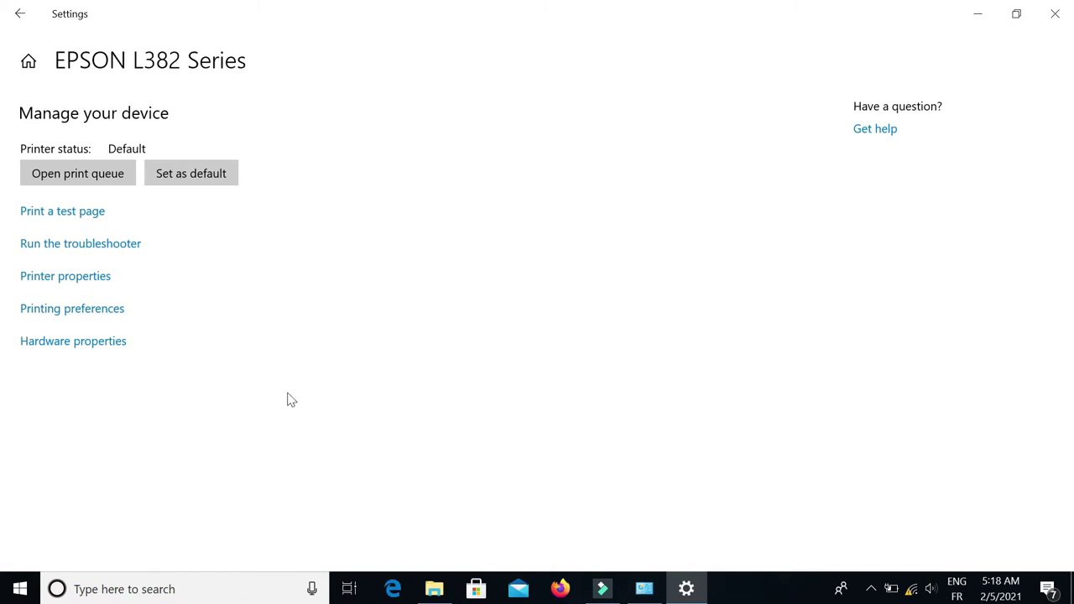
Return to the Settings home page and reopen the sharing options in the EPSON L382 Series printer properties
click(28, 60)
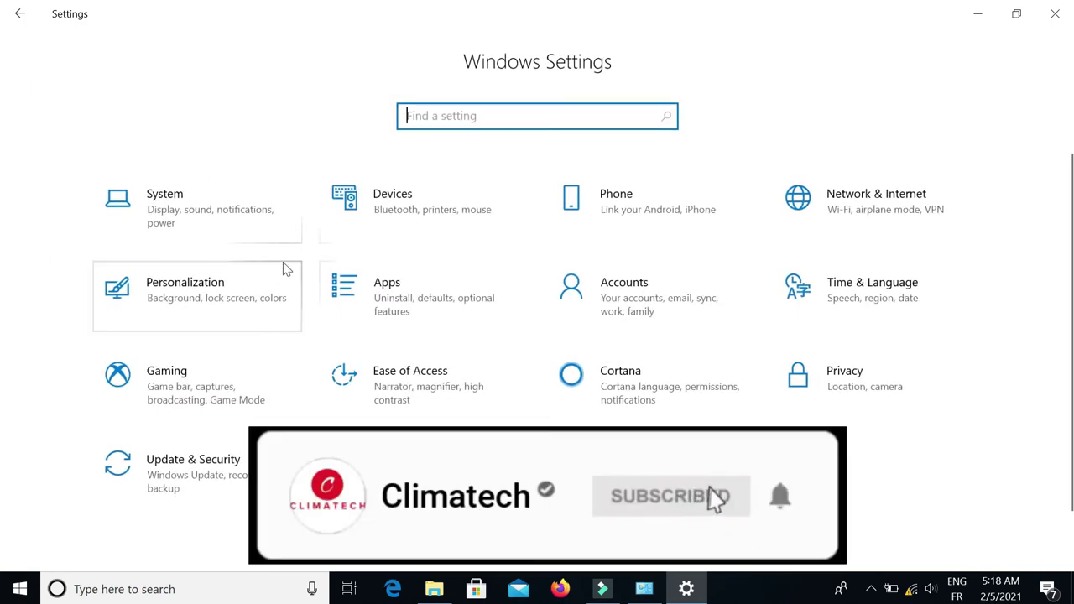
click(434, 208)
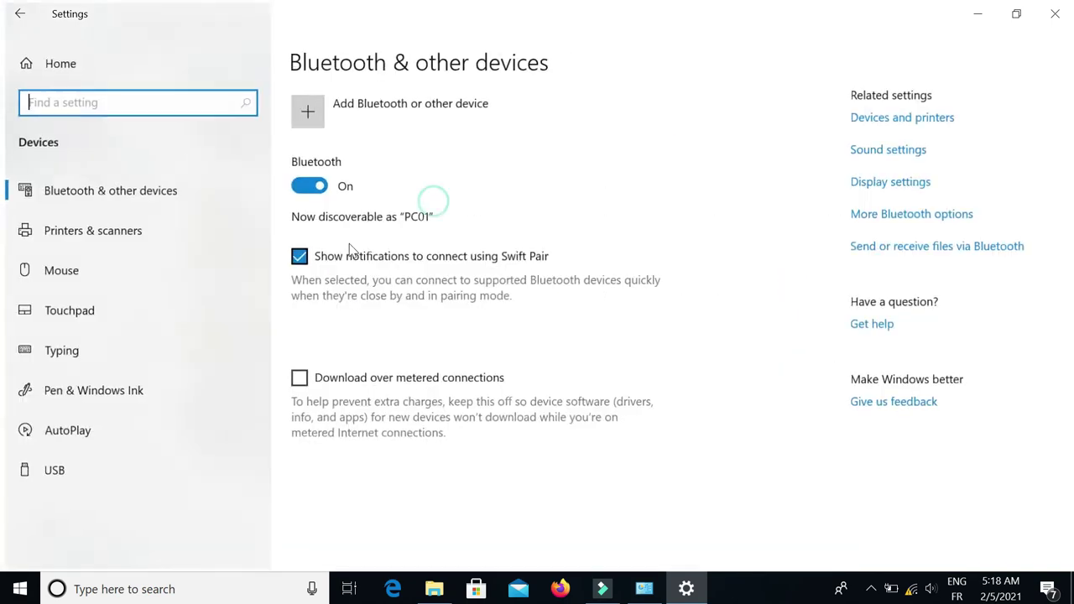
click(131, 230)
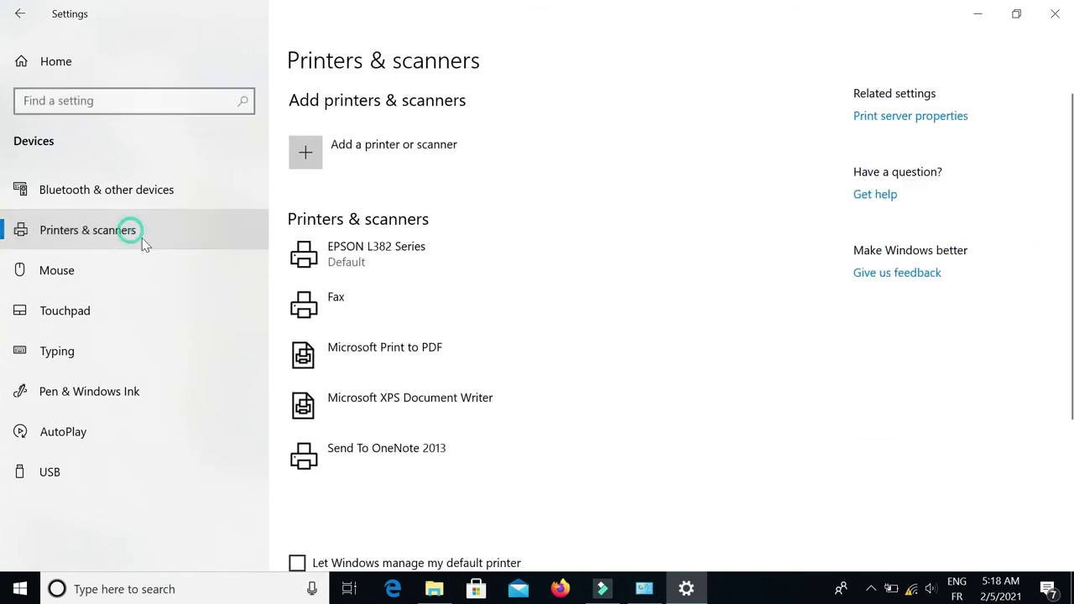
click(332, 255)
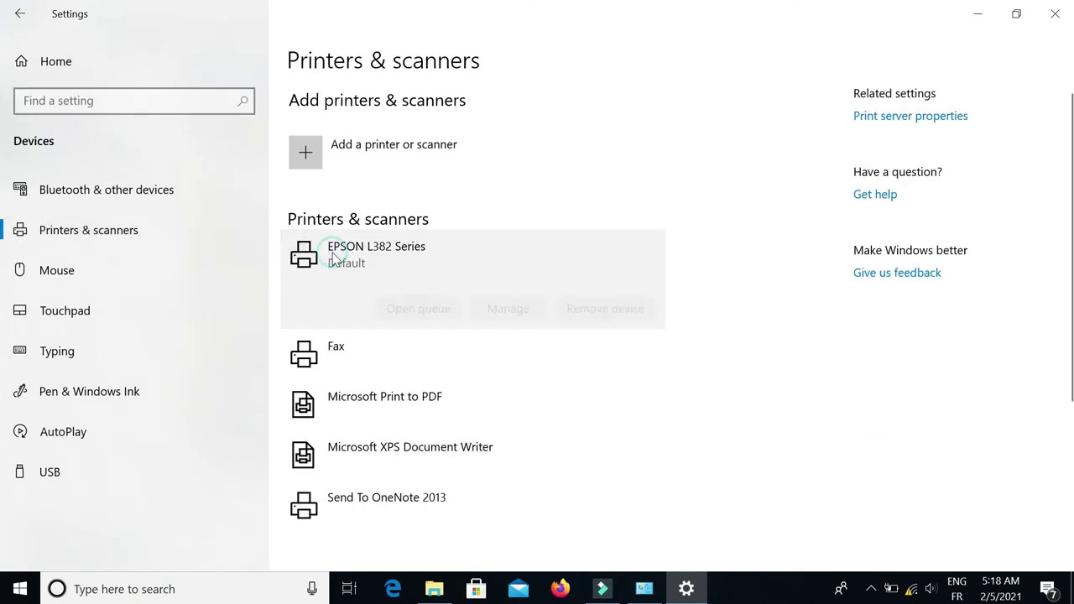
click(506, 319)
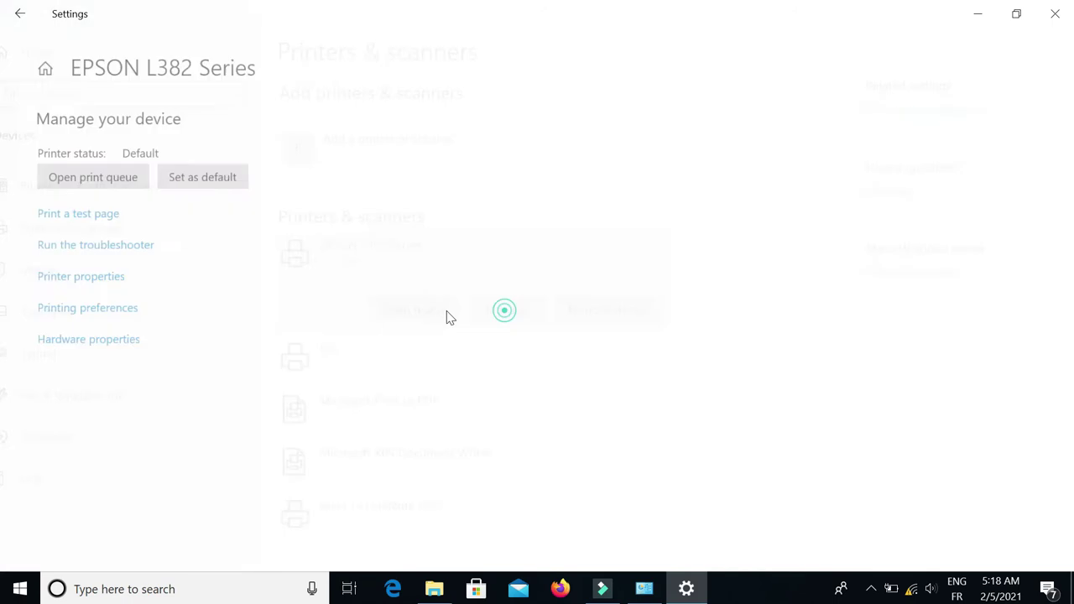
click(99, 283)
click(164, 140)
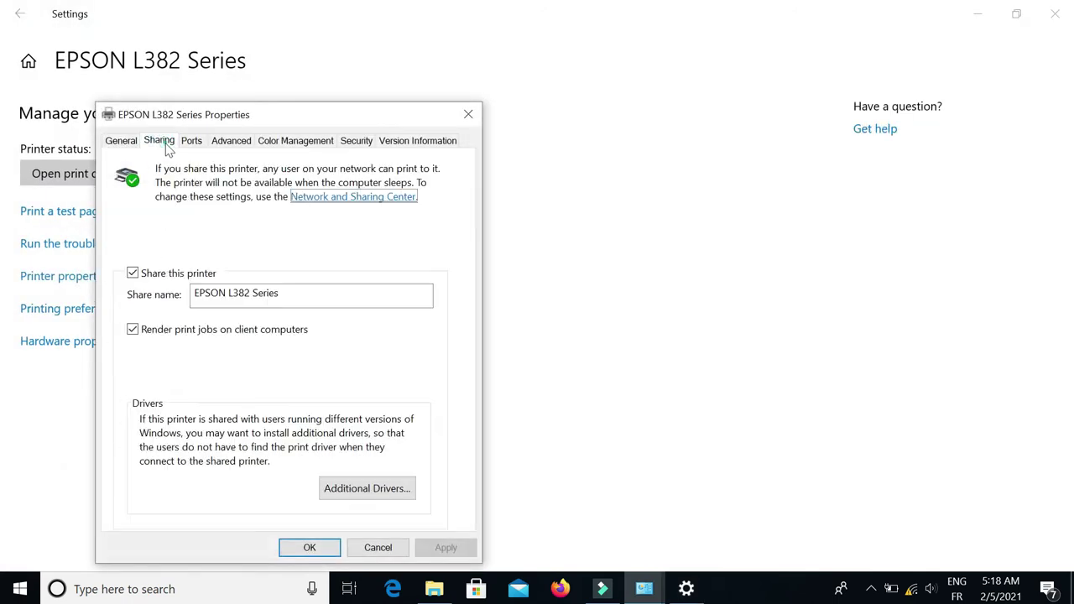
Turn on network discovery for the Guest or Public profile in the advanced sharing settings of the Network and Sharing Center
click(304, 206)
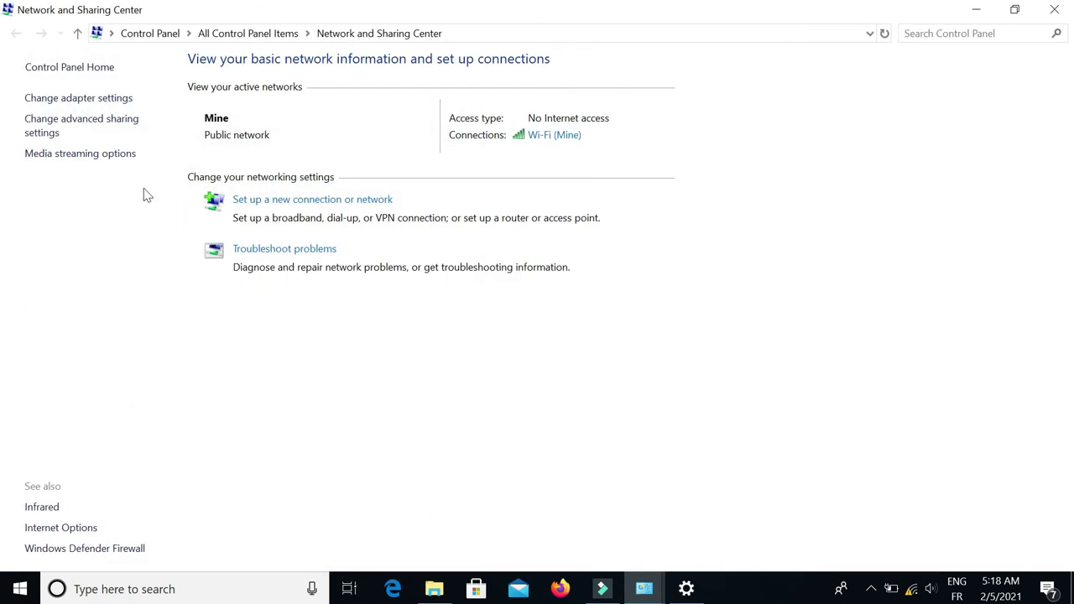
click(72, 131)
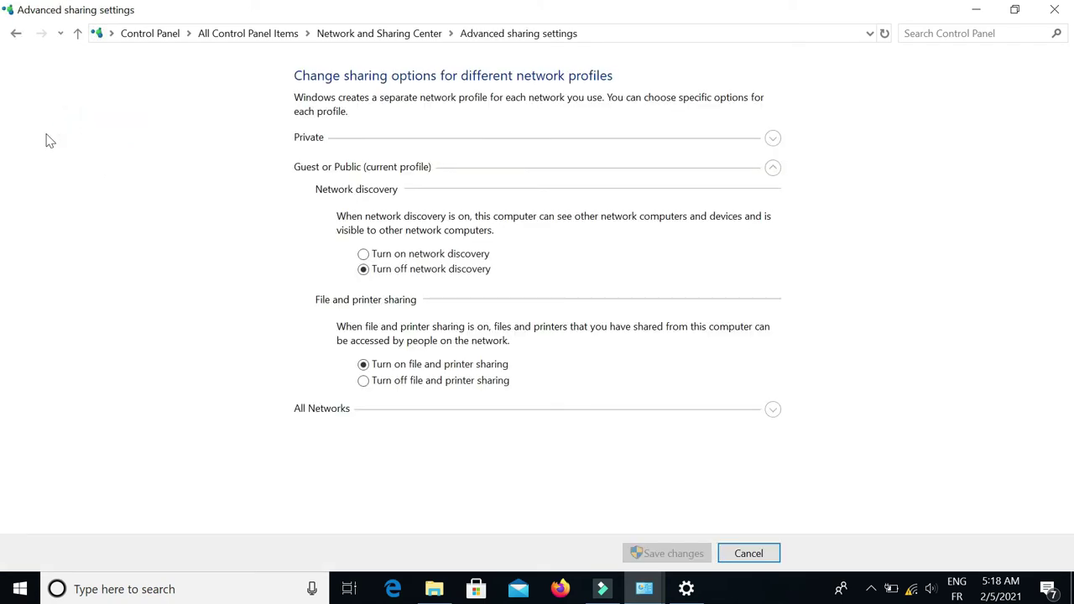
click(366, 254)
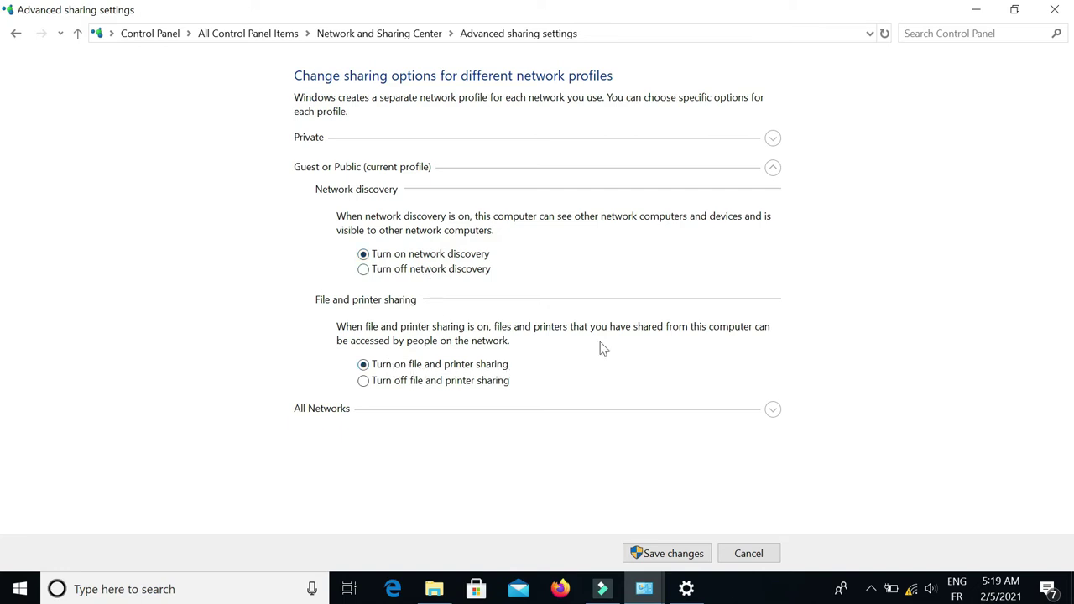
Turn off Public folder sharing in the advanced sharing settings for All Networks
click(773, 168)
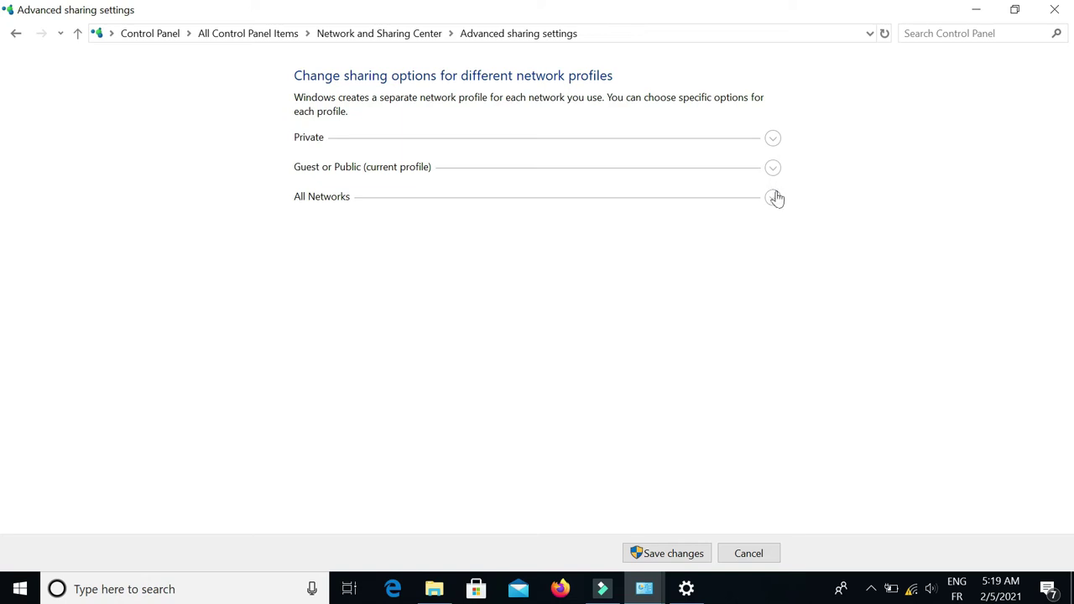
click(774, 197)
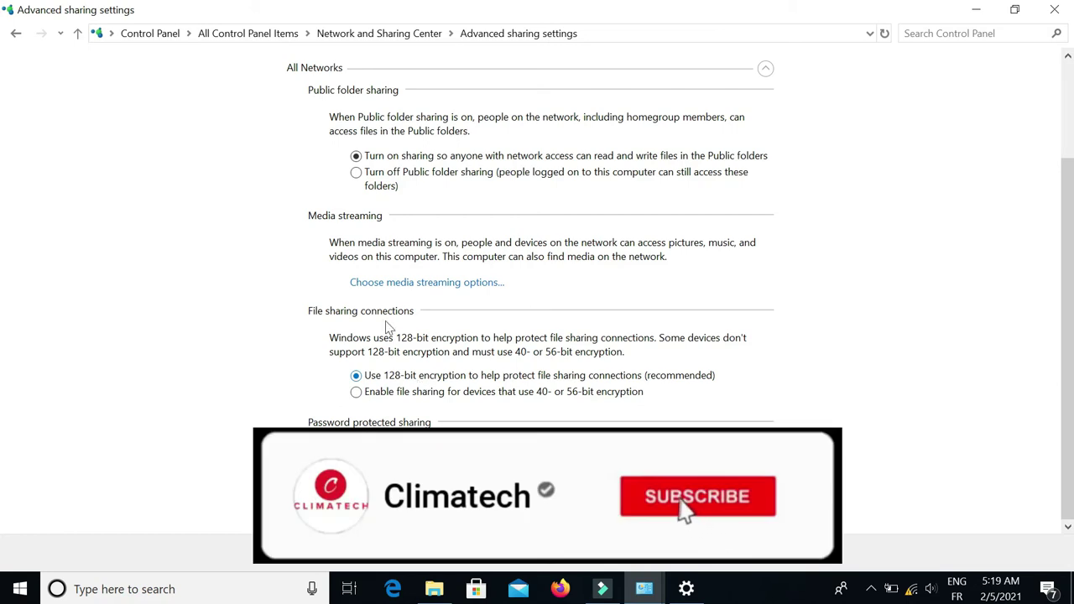
click(359, 180)
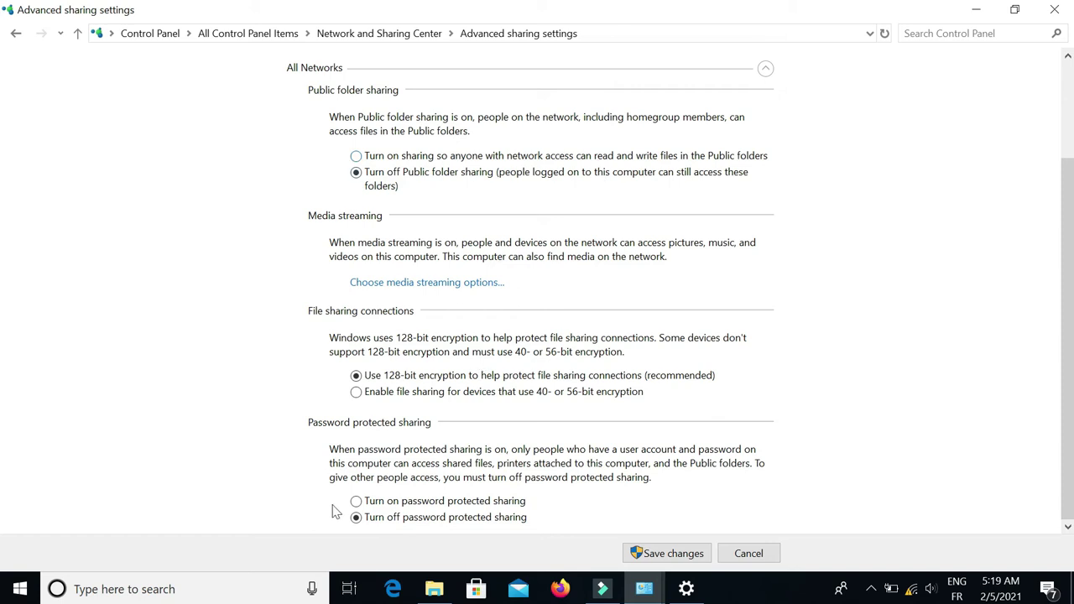
Turn off password protected sharing for All Networks and show the Guest or Public profile's sharing options
click(356, 518)
scroll(581, 521, up, 2)
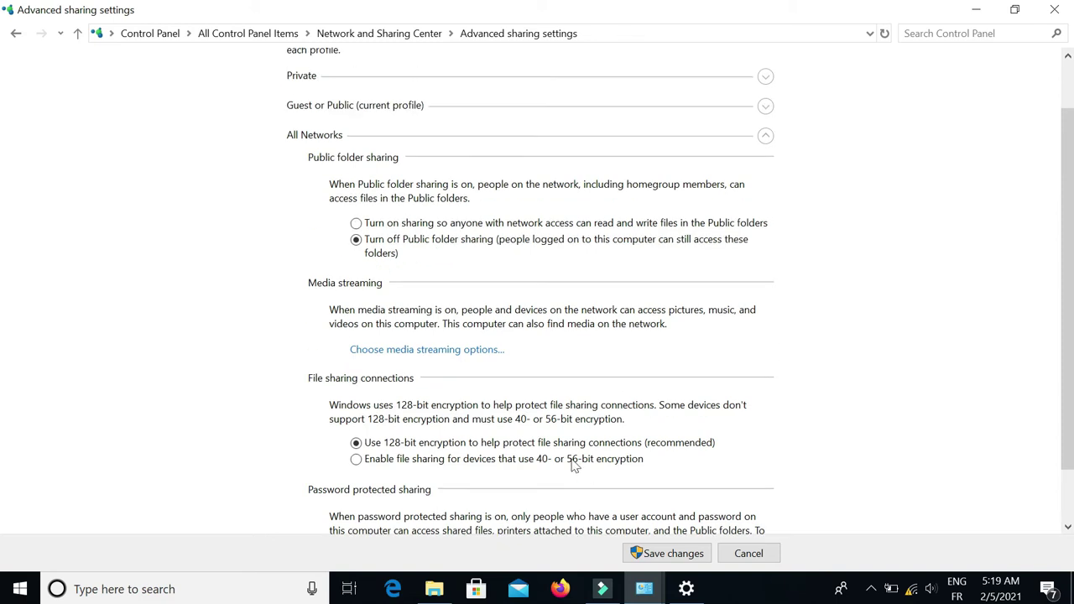
click(766, 107)
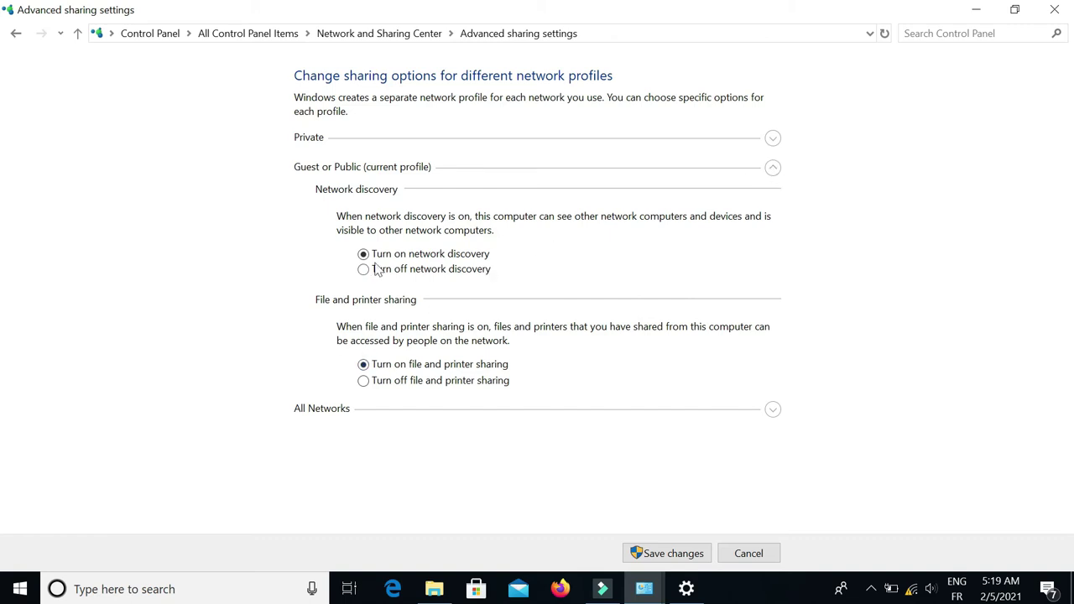
Turn on network discovery and file and printer sharing for the Private profile, and save the advanced sharing changes
click(772, 138)
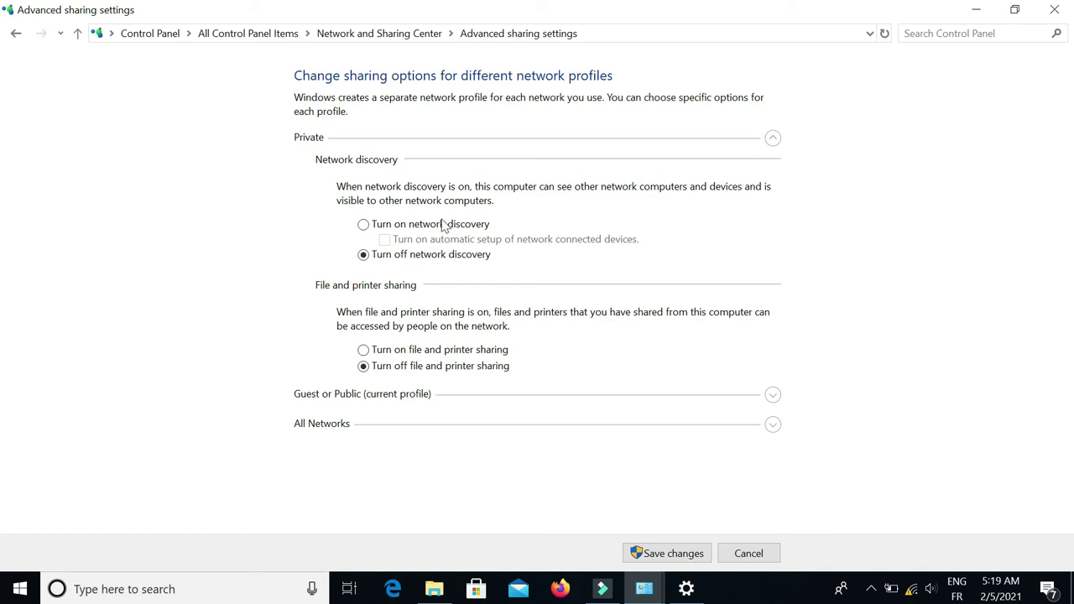
click(363, 225)
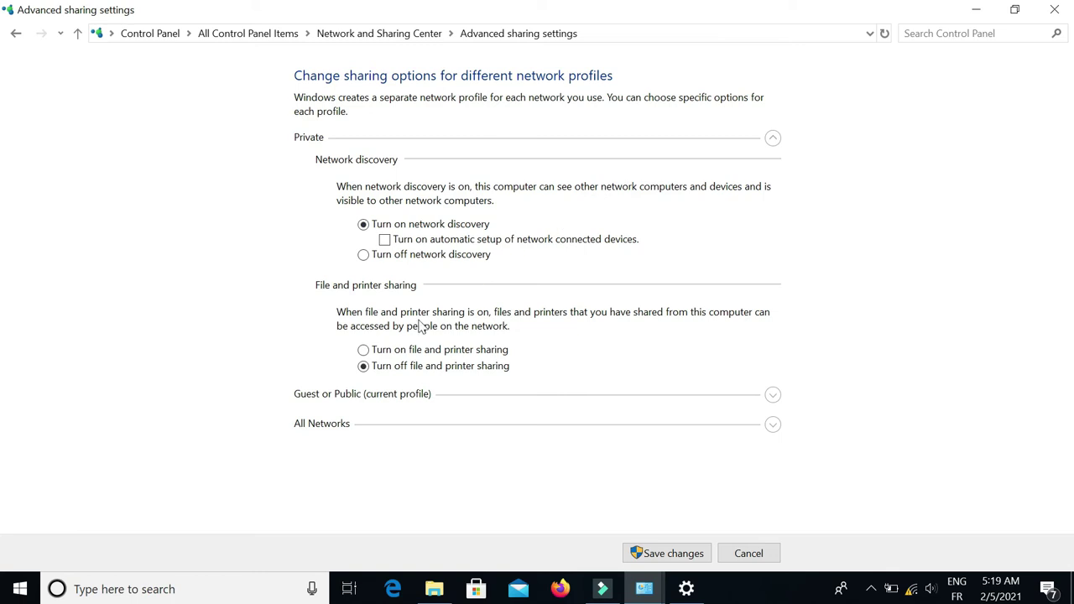
click(369, 352)
click(662, 550)
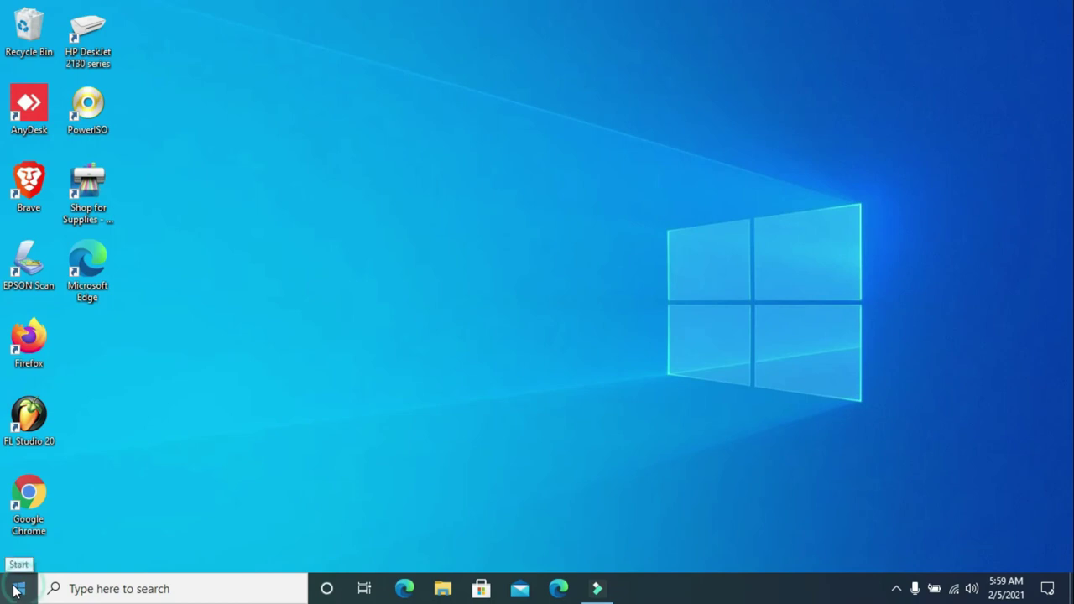
On the second computer, open the shared resources of \\PC01 through the Run dialog
click(13, 588)
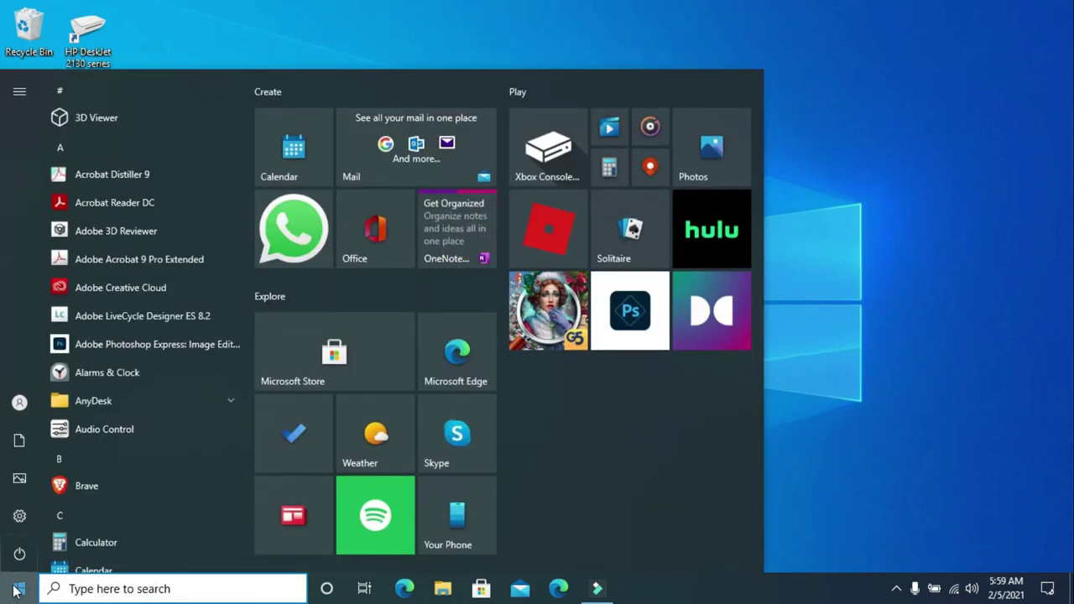
text(r)
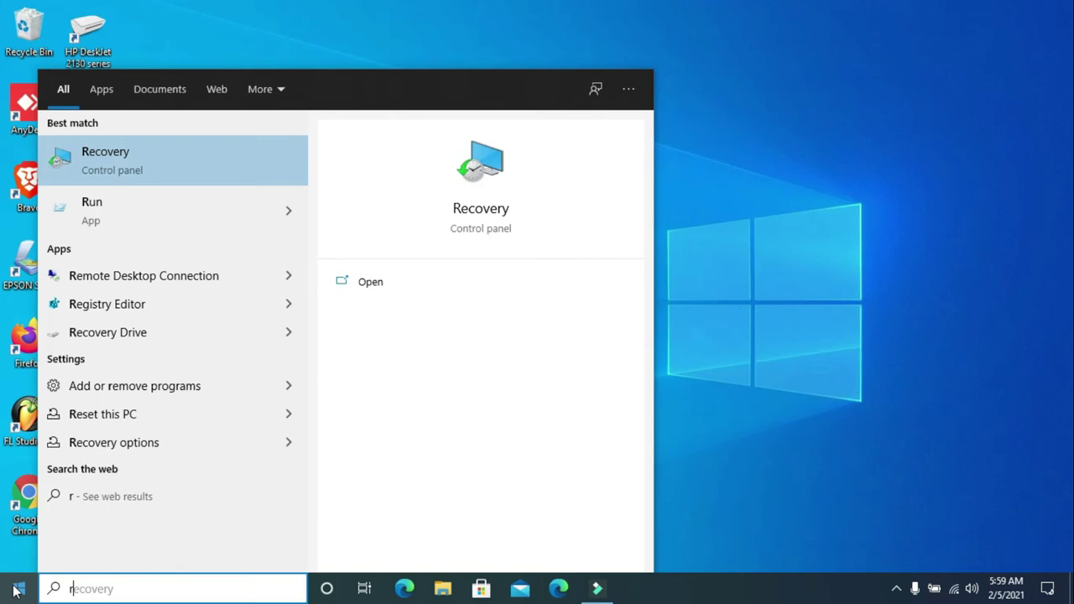
text(un)
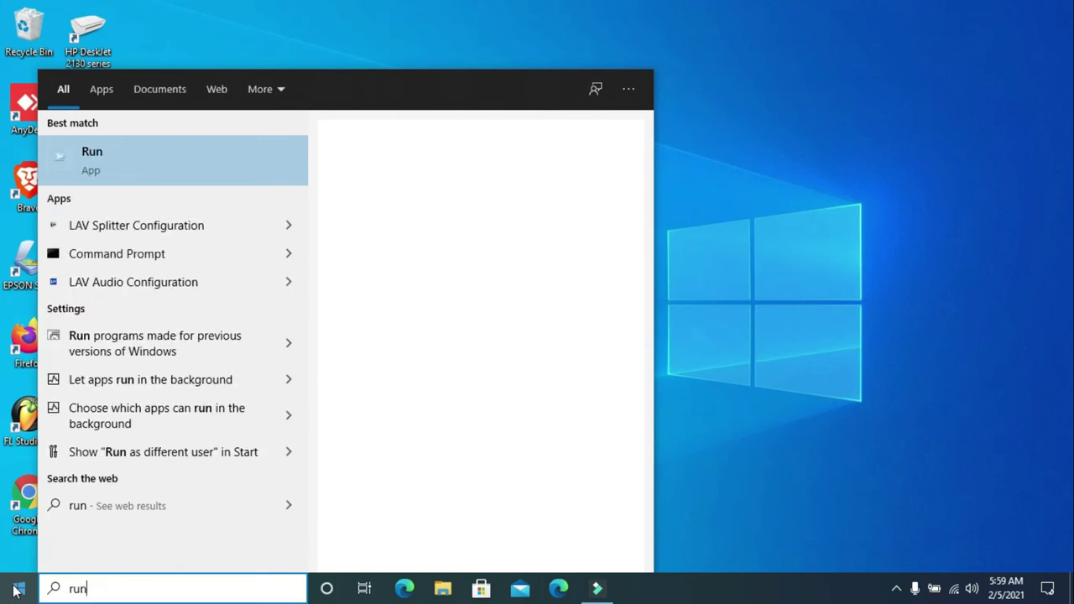
click(116, 164)
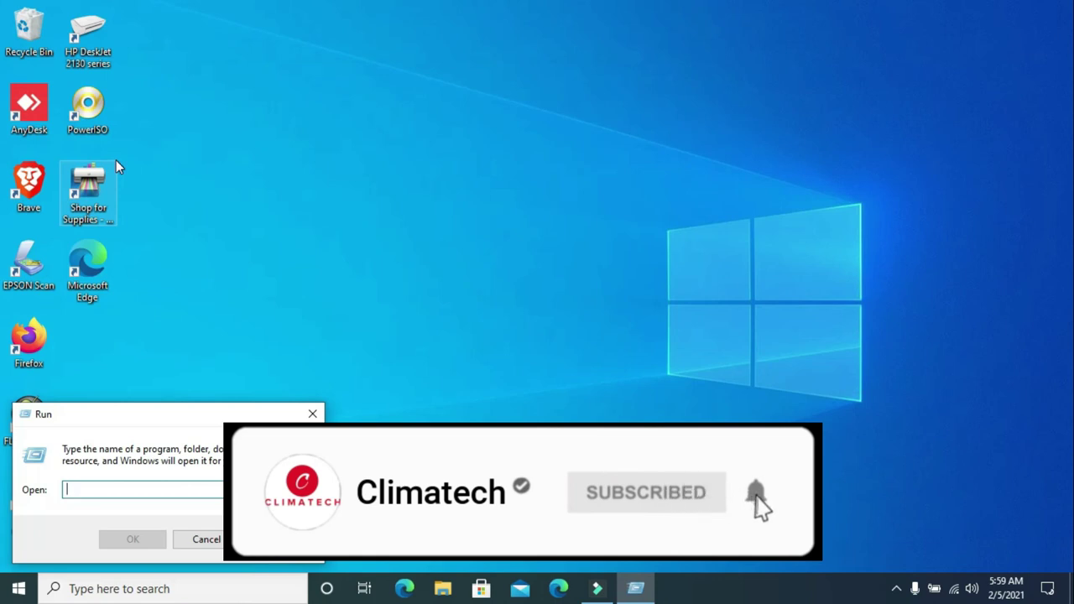
text(\\PC01)
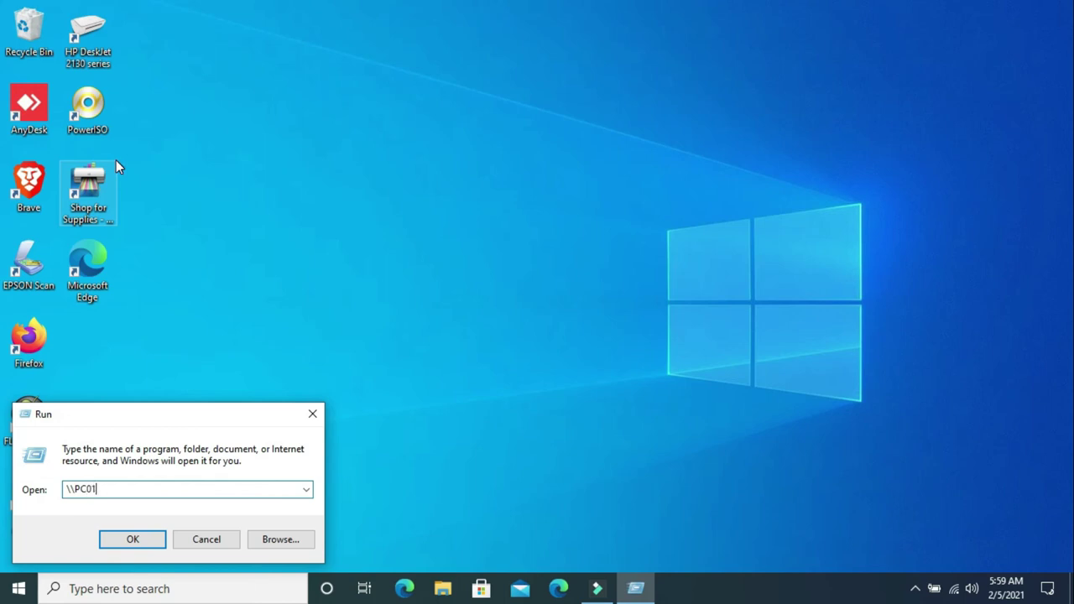
key(Return)
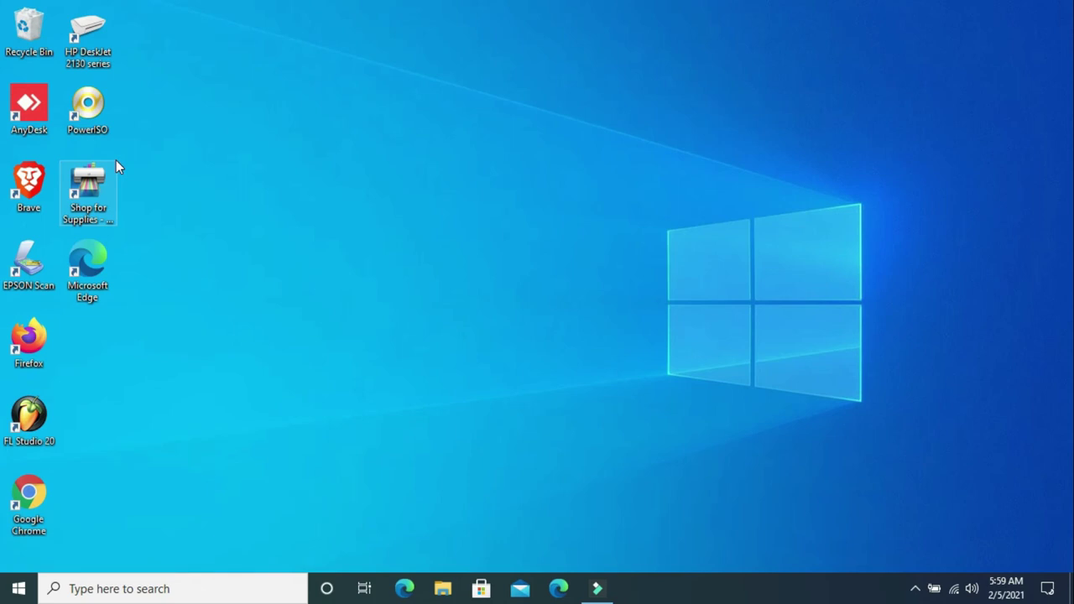
key(super+e)
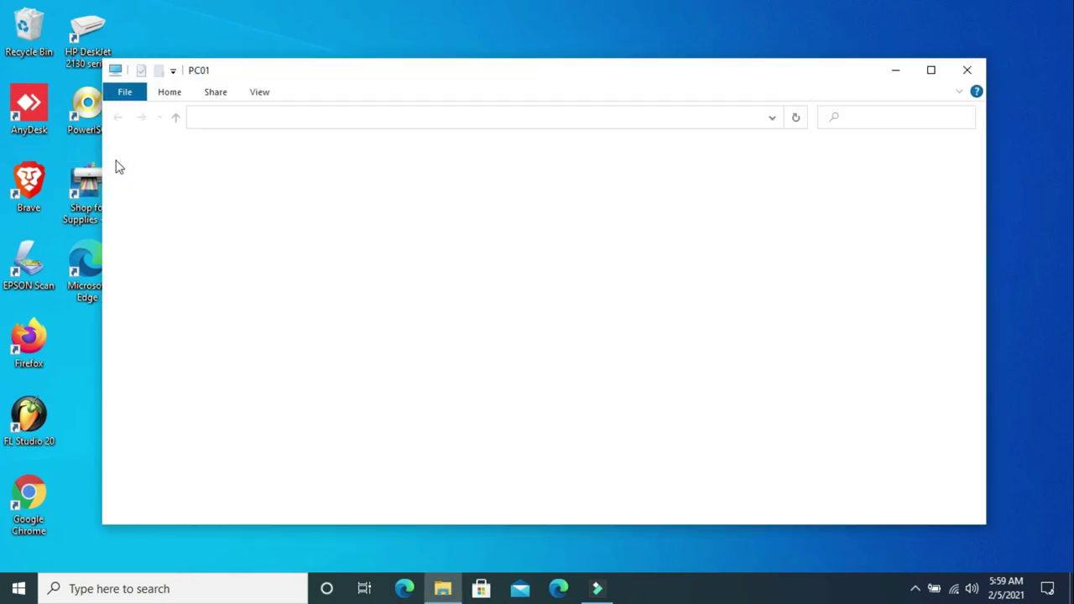
Connect this computer to the shared EPSON L382 Series printer on PC01
click(294, 170)
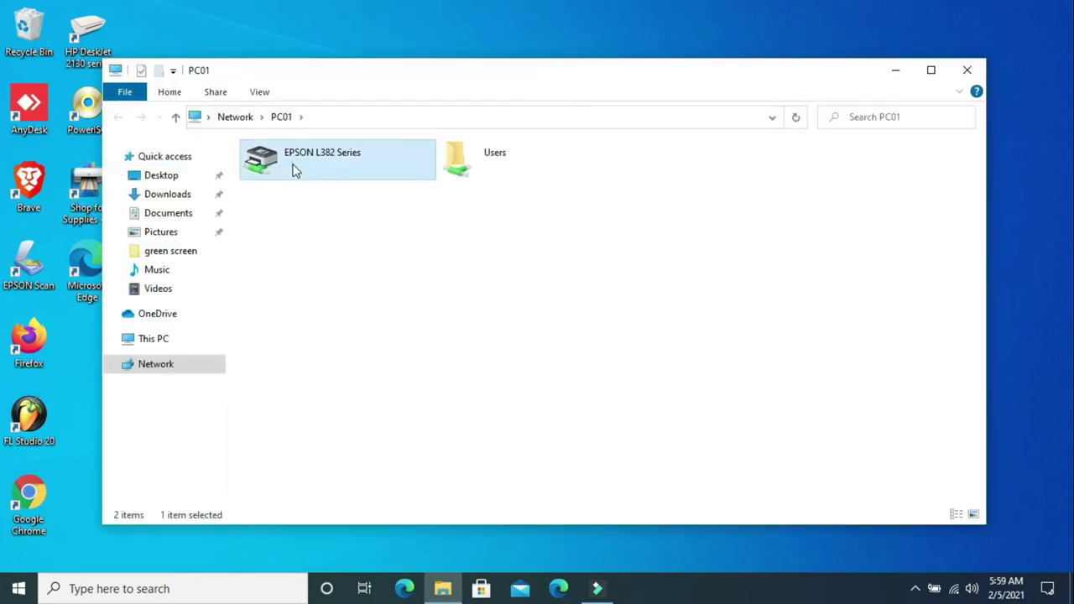
right_click(293, 170)
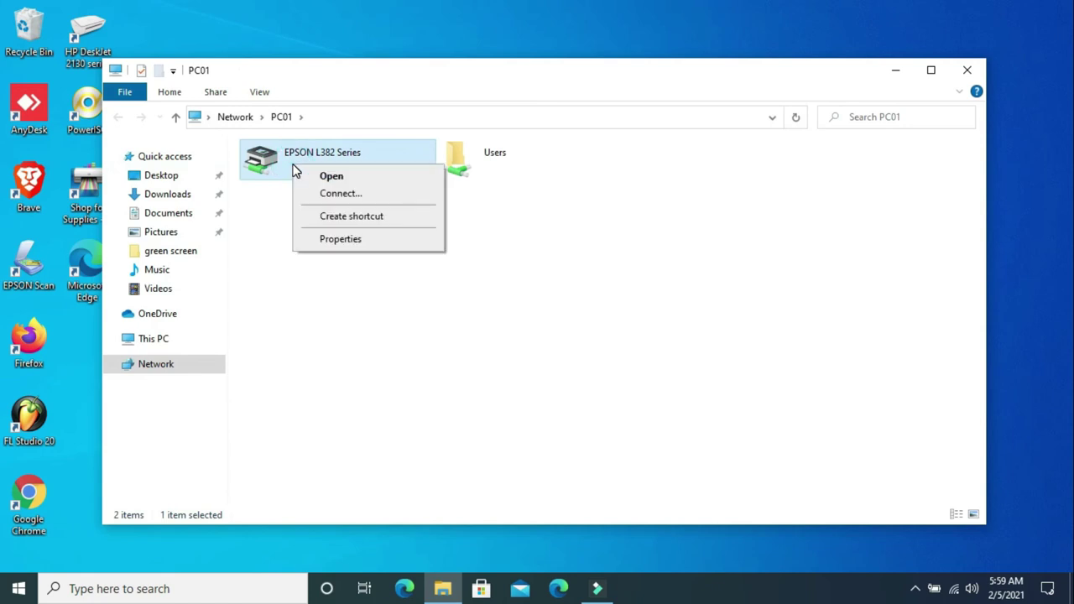
click(331, 192)
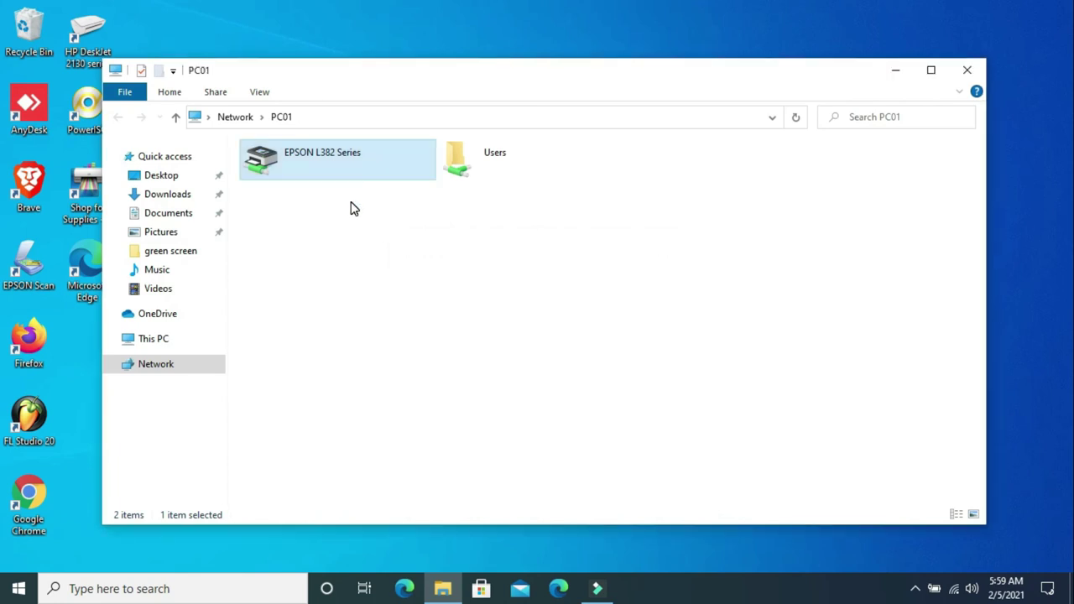
Open the Printers & scanners page in the Windows device settings
click(18, 589)
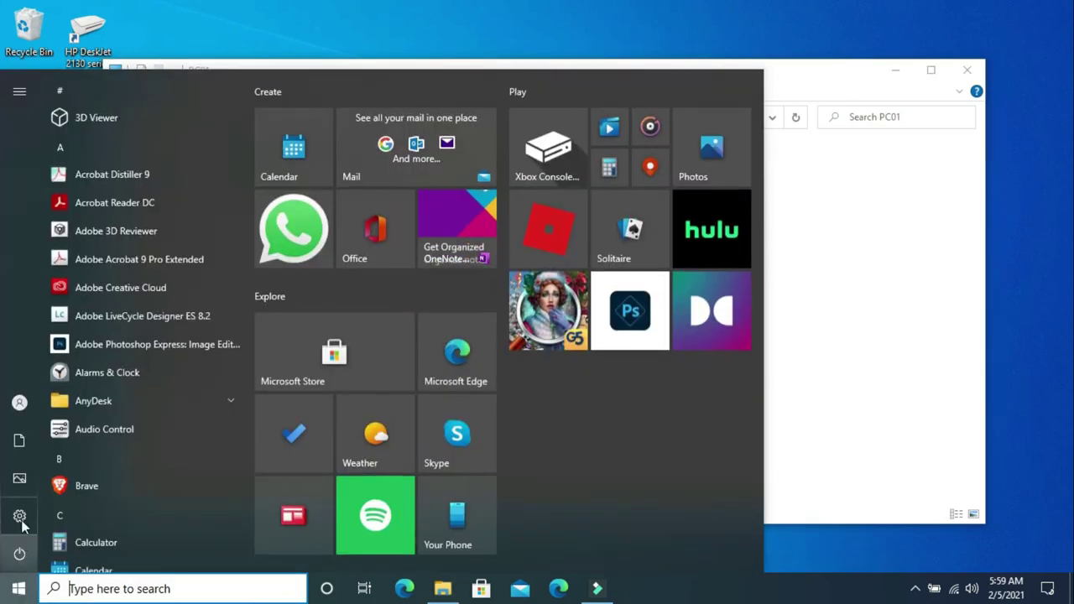
click(20, 515)
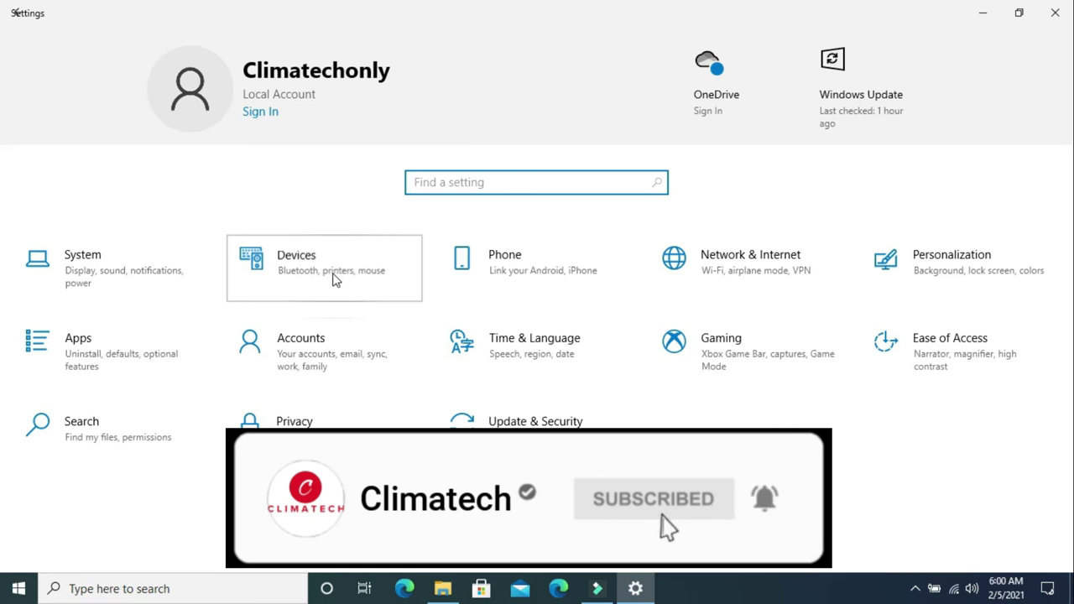
click(117, 219)
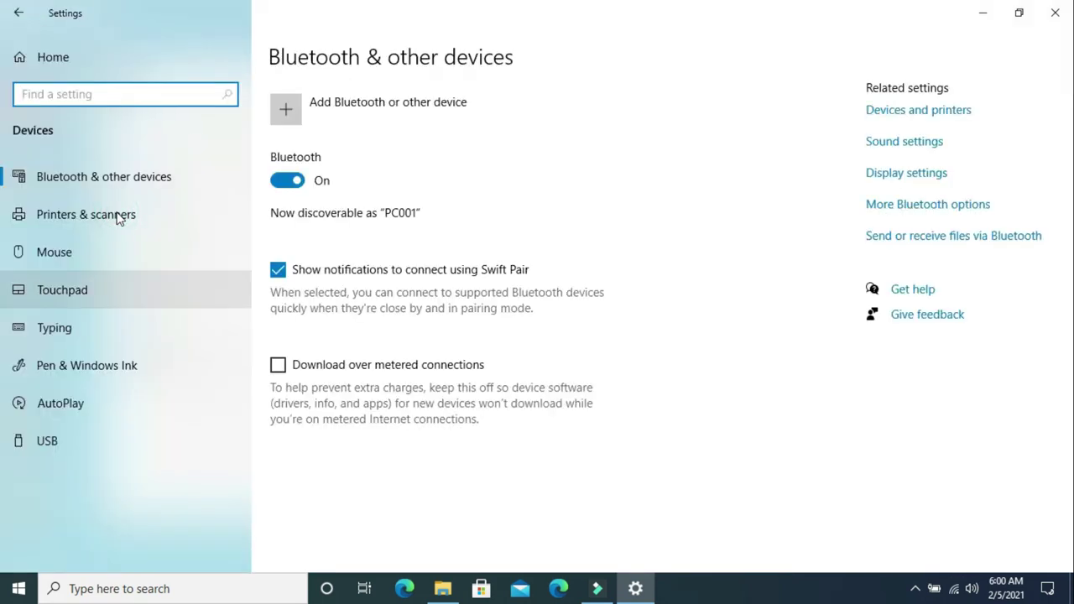
click(118, 219)
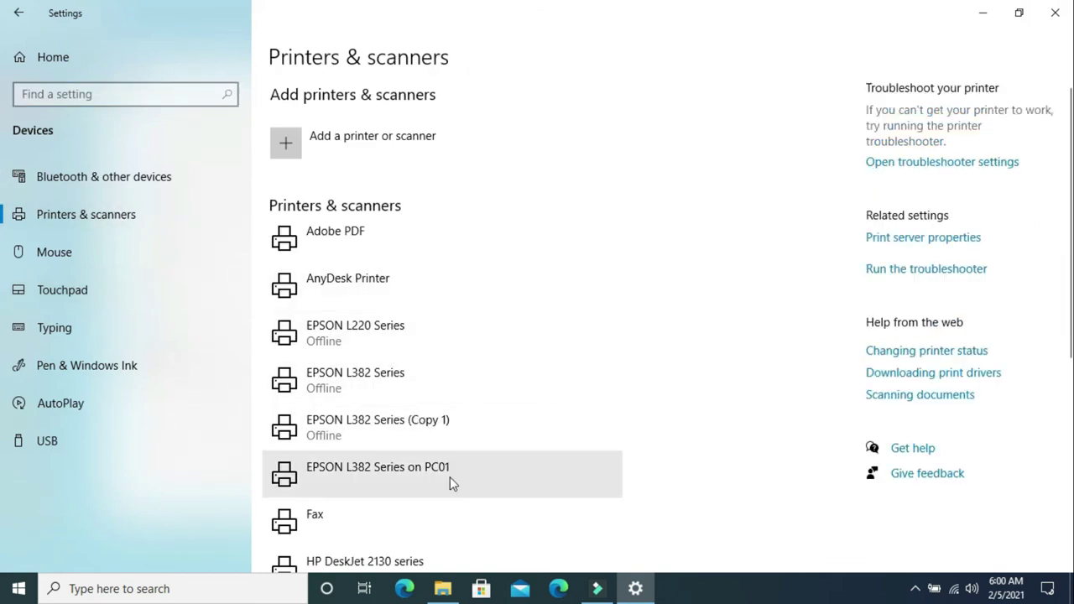
Examine the general printer properties of EPSON L382 Series on PC01 and close them
click(419, 484)
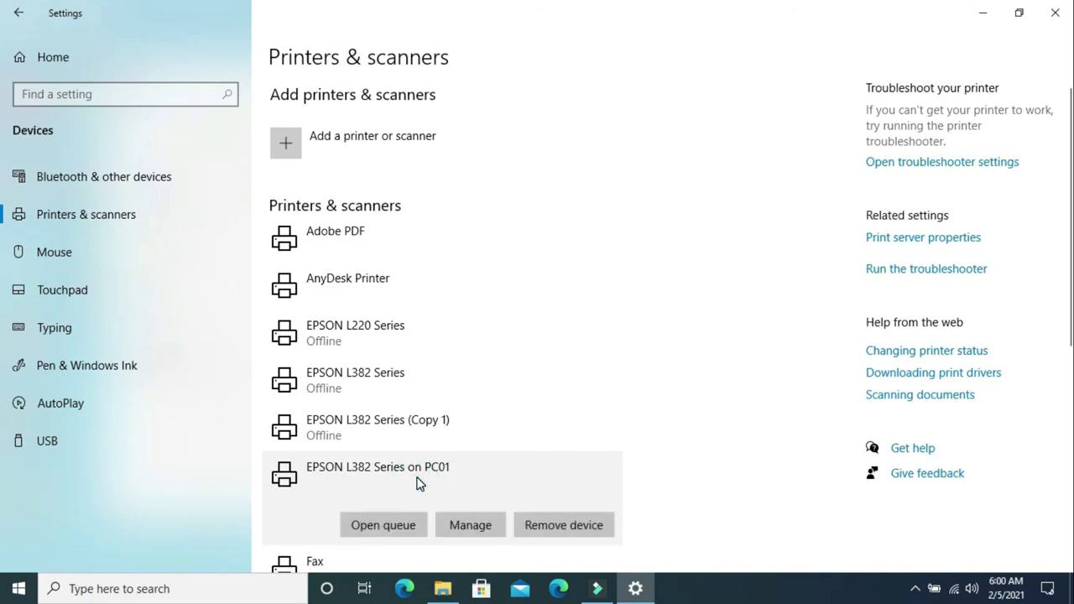
click(471, 526)
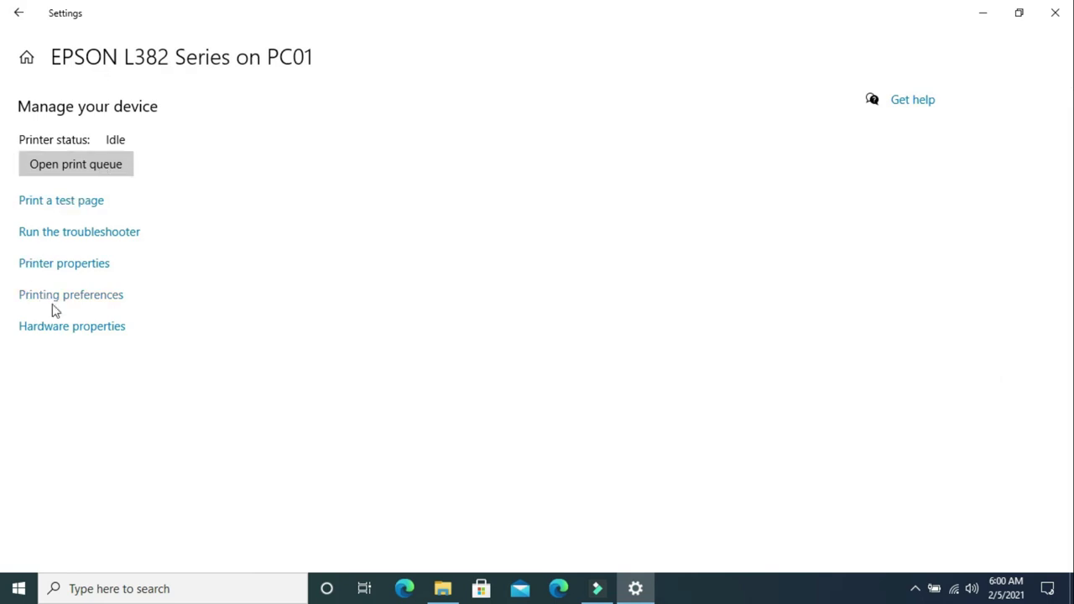
click(71, 267)
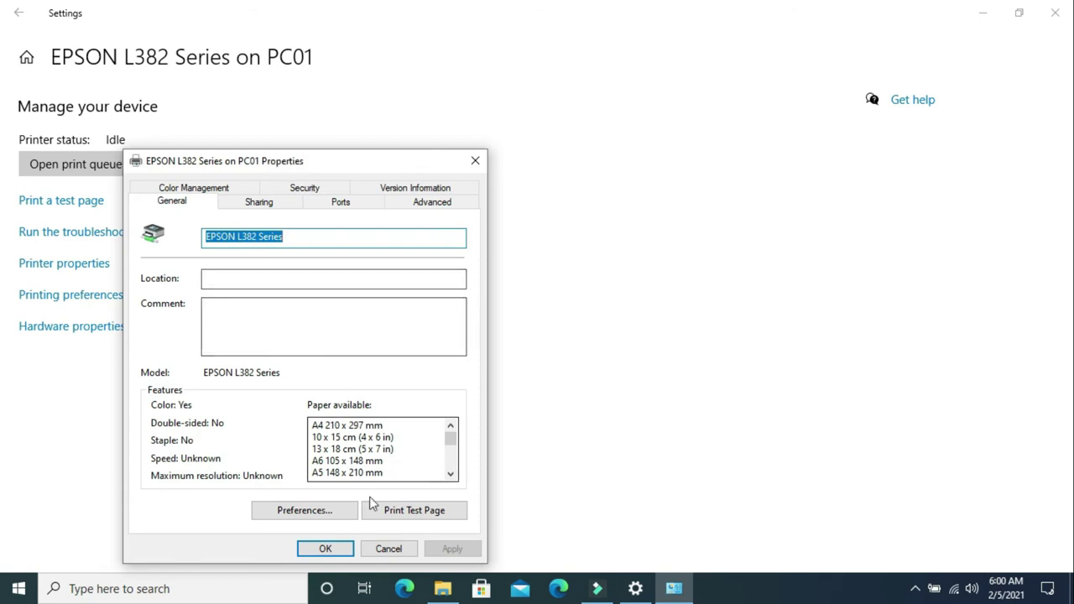
click(340, 548)
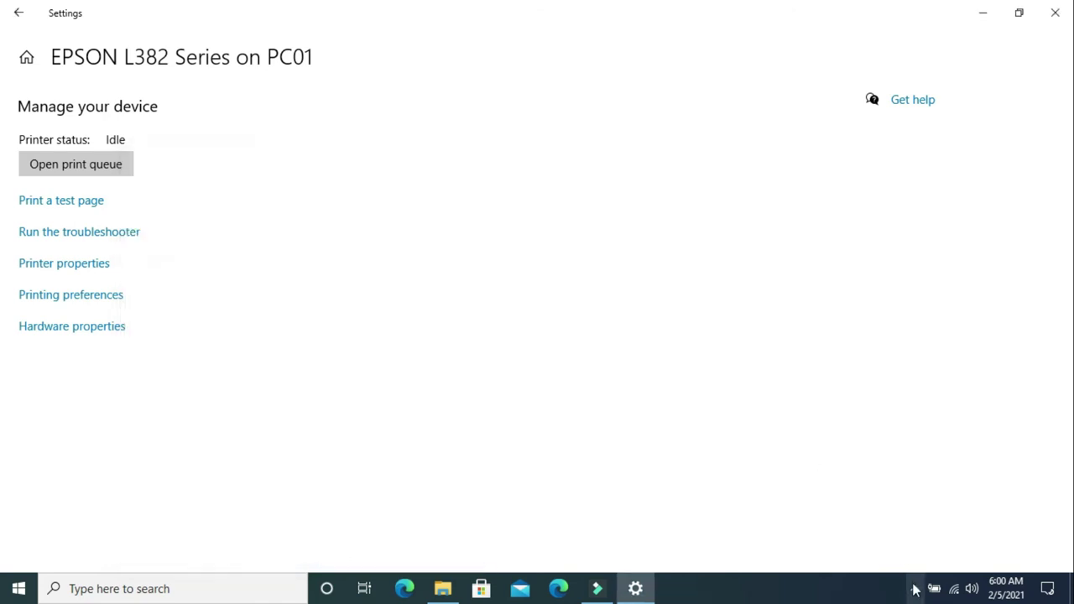